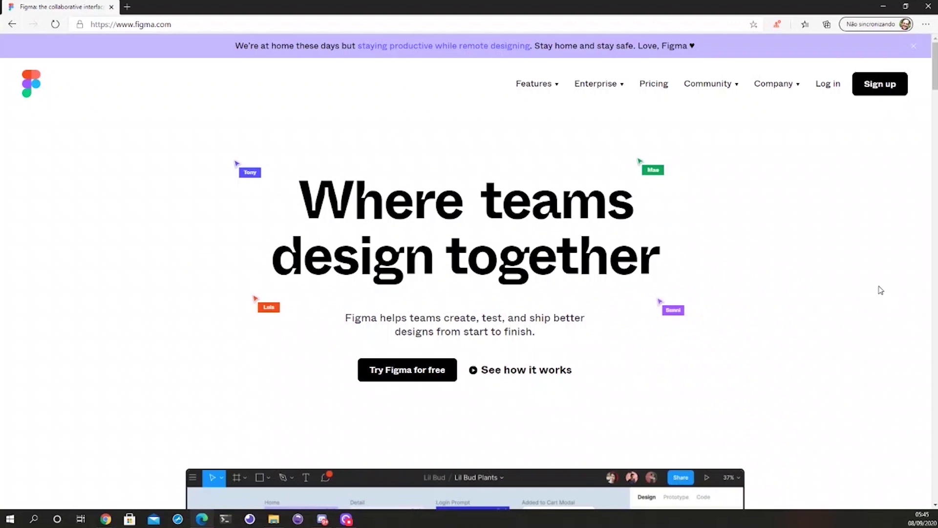
# View Figma's pricing plans and go to the account sign-up
pyautogui.click(658, 85)
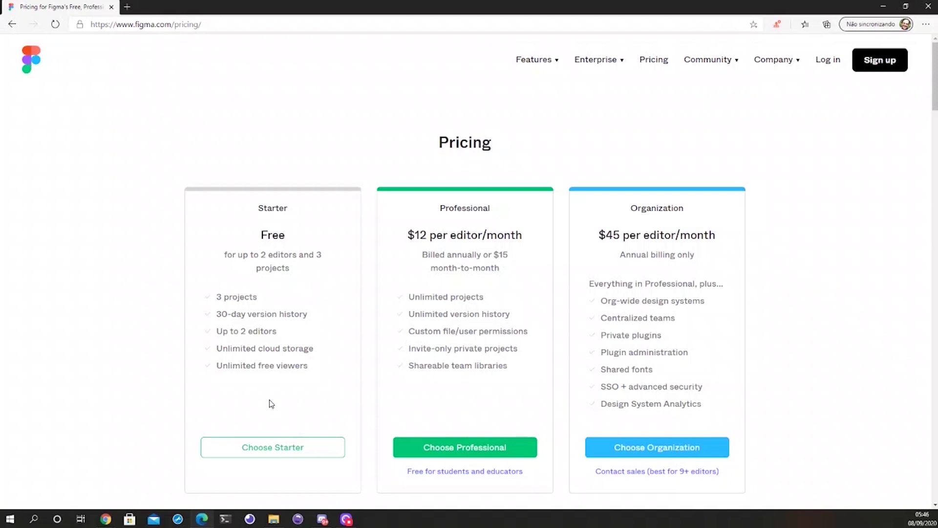
pyautogui.click(882, 61)
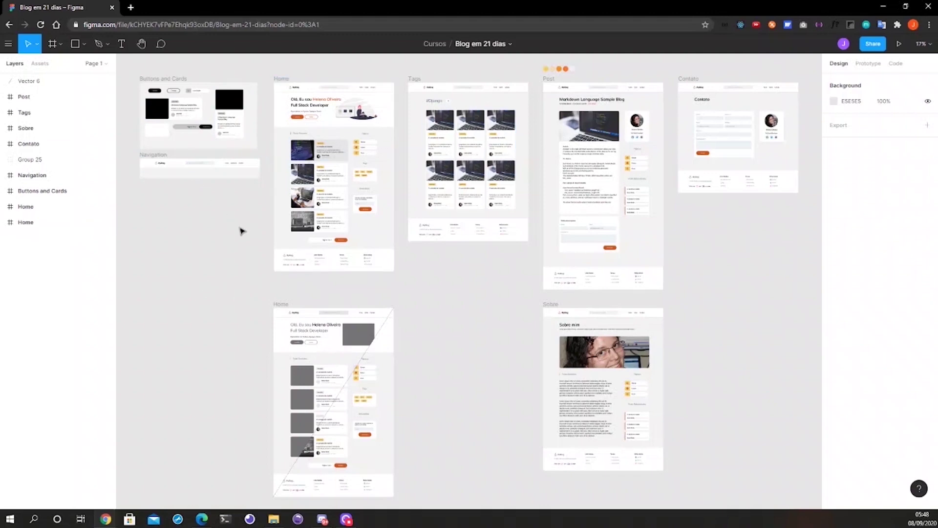
# Examine the Home, Tags, Post and Contato page designs and the Buttons and Cards and Navigation frames in the blog file
pyautogui.click(357, 230)
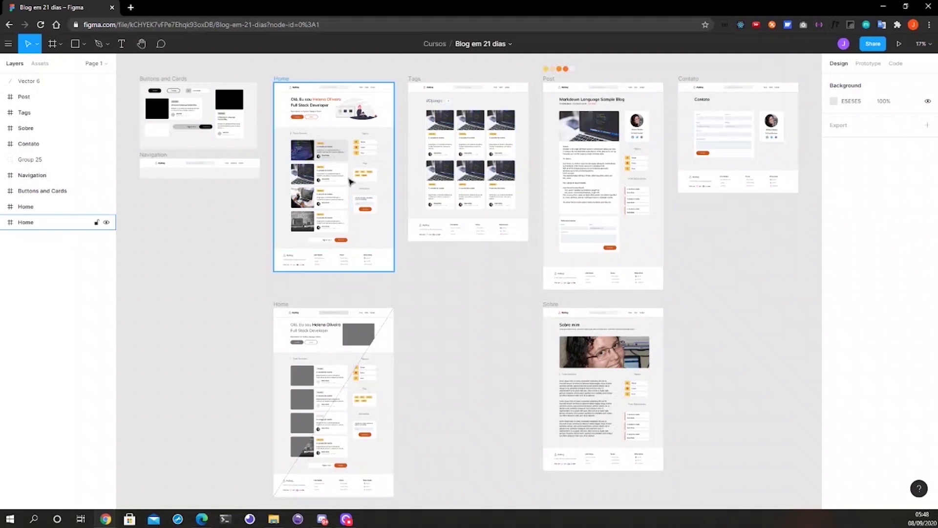
pyautogui.press('Escape')
pyautogui.scroll(2, 334, 117)
pyautogui.scroll(4, 334, 117)
pyautogui.scroll(-1, 388, 169)
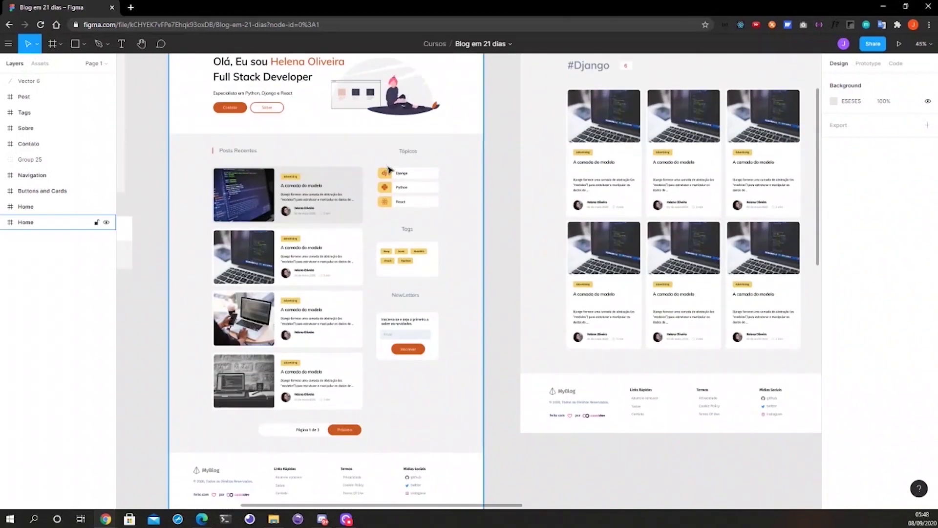
pyautogui.moveTo(511, 163); pyautogui.dragTo(679, 249)
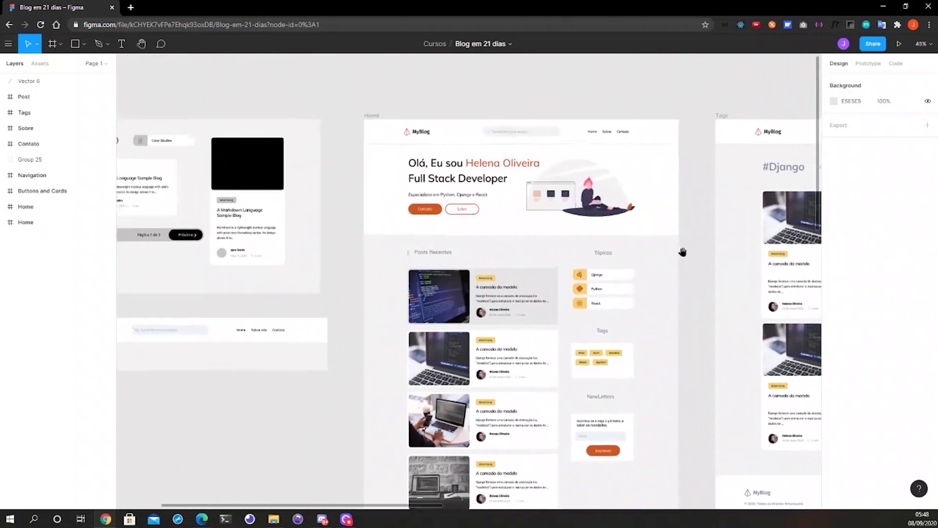
pyautogui.moveTo(262, 305); pyautogui.dragTo(181, 306)
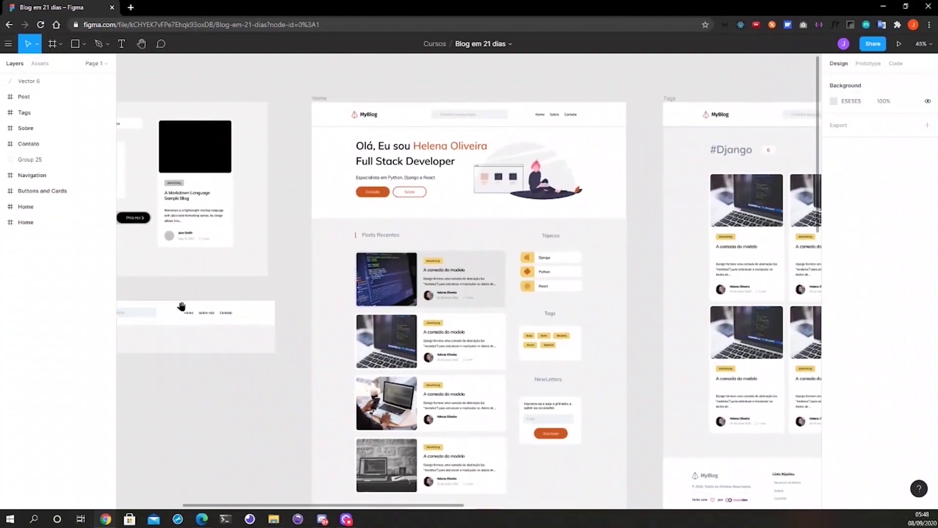
pyautogui.moveTo(637, 360); pyautogui.dragTo(174, 335)
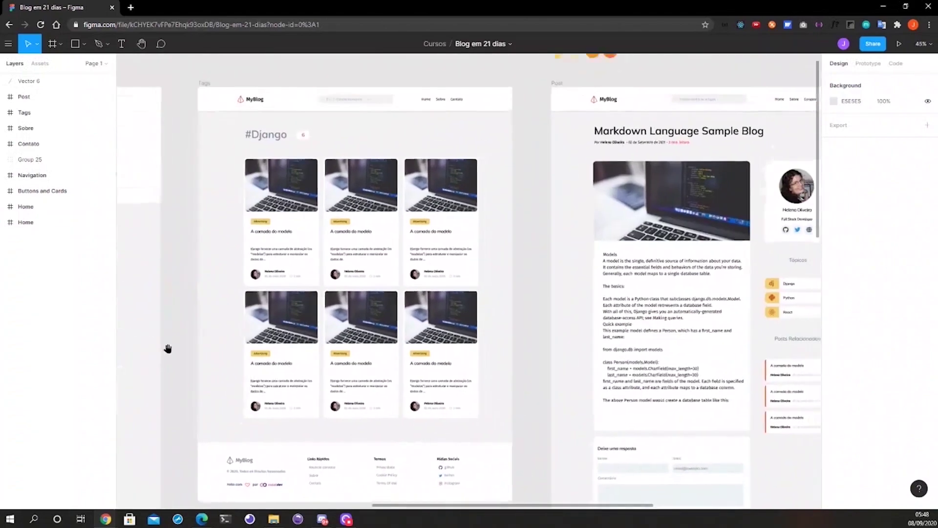
pyautogui.hscroll(10, 174, 335)
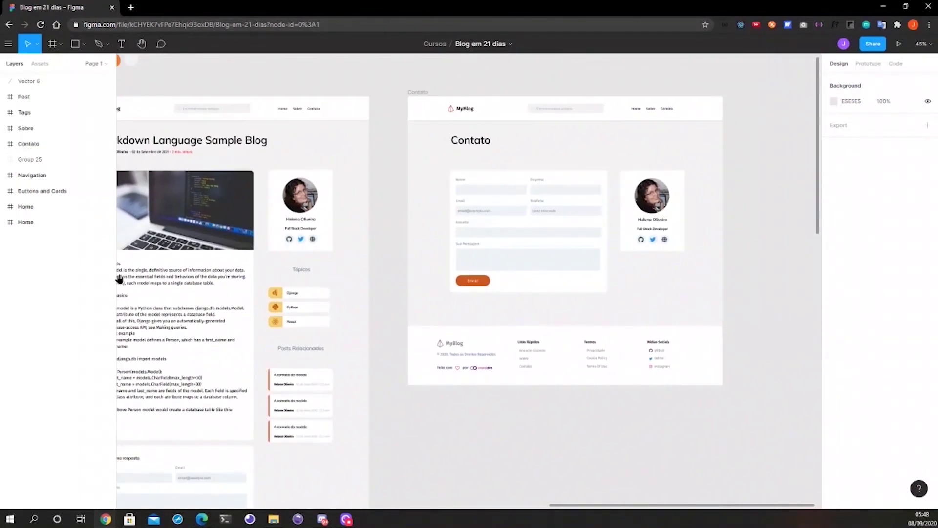
pyautogui.hscroll(-12, 119, 279)
pyautogui.moveTo(310, 275); pyautogui.dragTo(683, 245)
pyautogui.moveTo(319, 231); pyautogui.dragTo(538, 236)
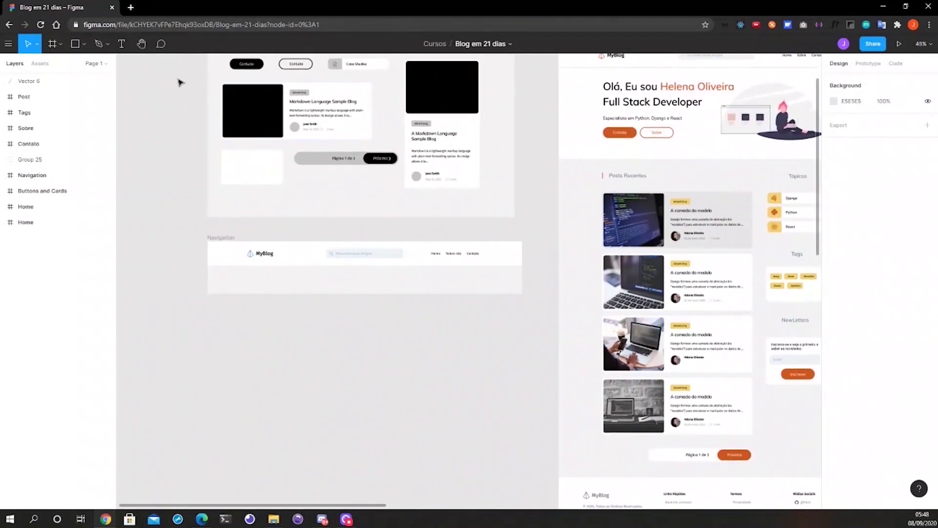
# Examine the available Edit, View, Object and Text commands, plus the Move and Scale tools
pyautogui.click(9, 44)
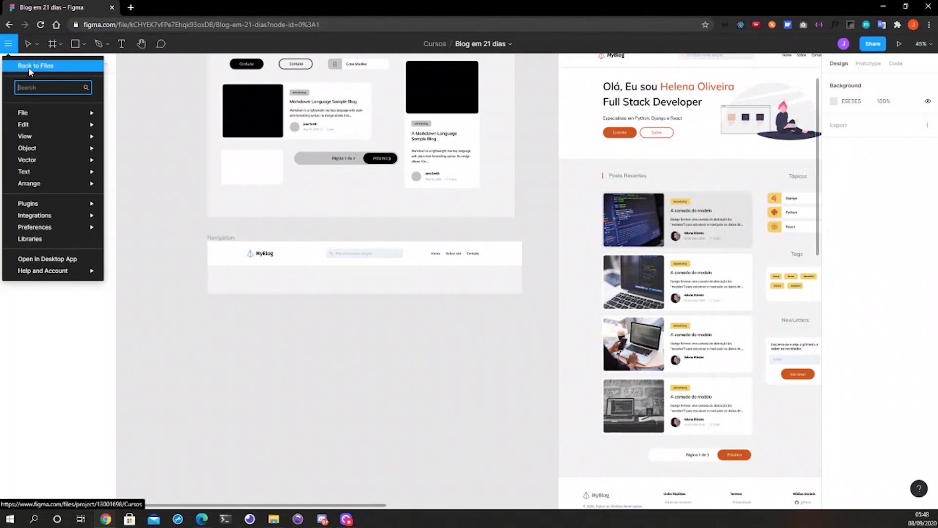
pyautogui.moveTo(61, 119)
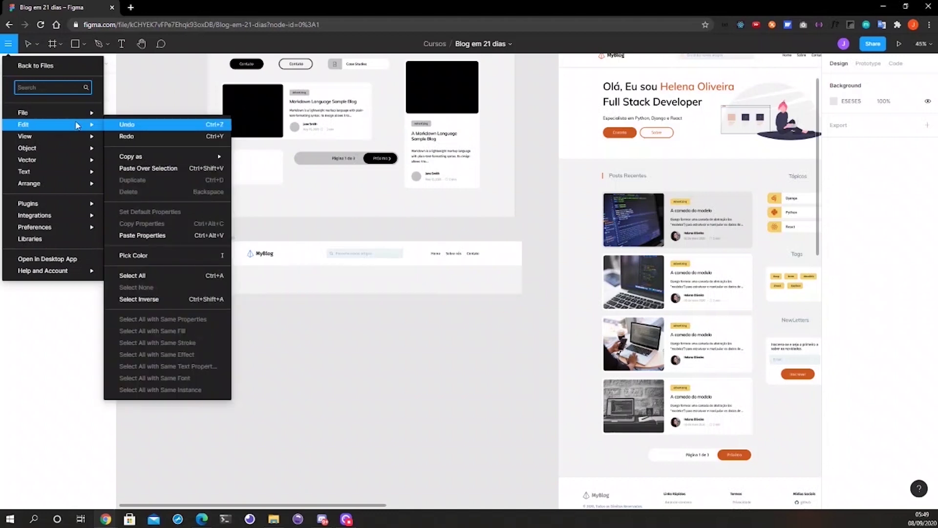
pyautogui.moveTo(81, 139)
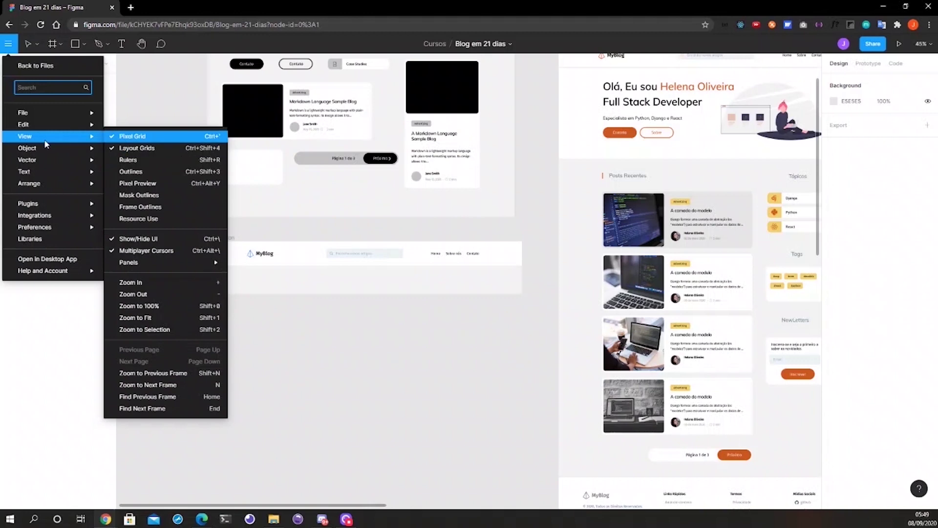
pyautogui.moveTo(57, 152)
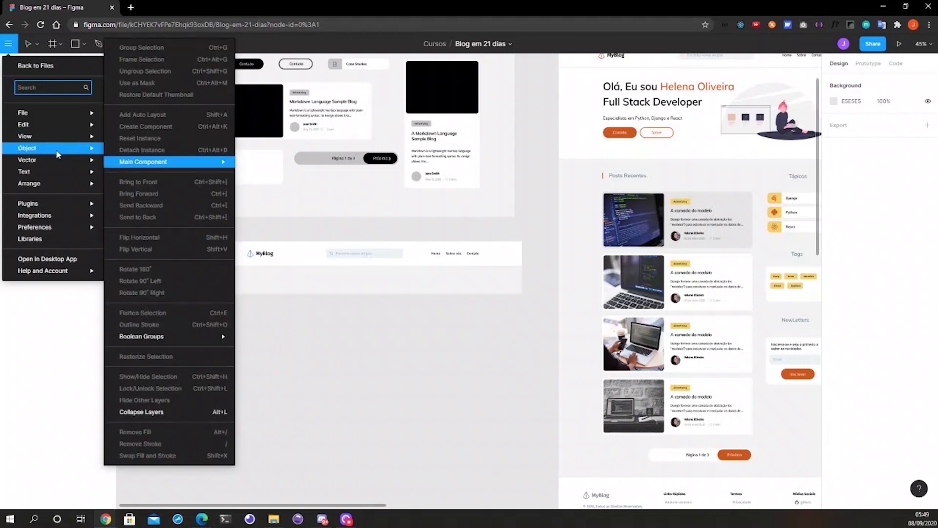
pyautogui.moveTo(63, 177)
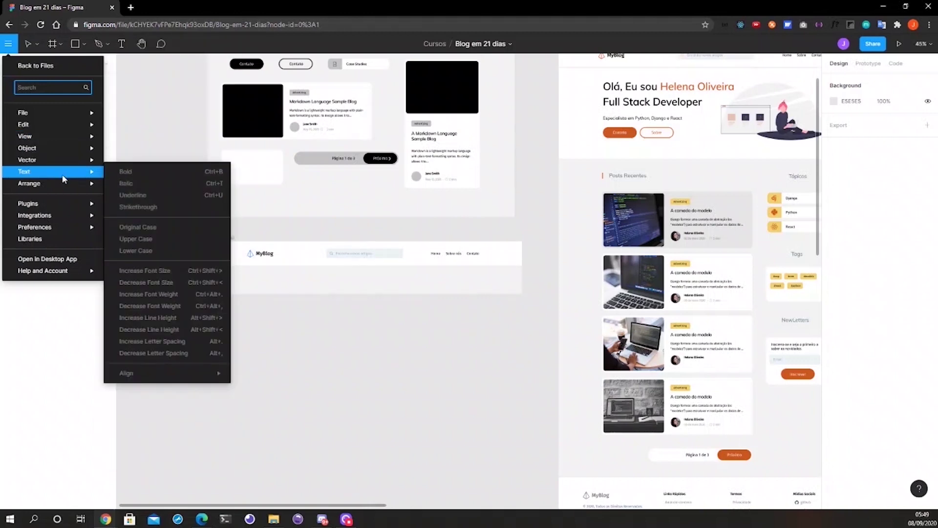
pyautogui.click(39, 44)
pyautogui.click(38, 45)
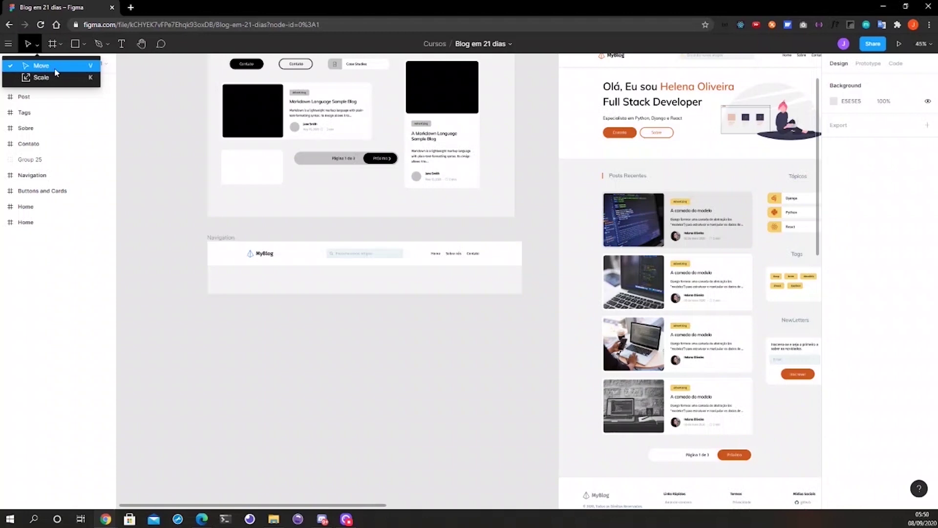
pyautogui.press('Escape')
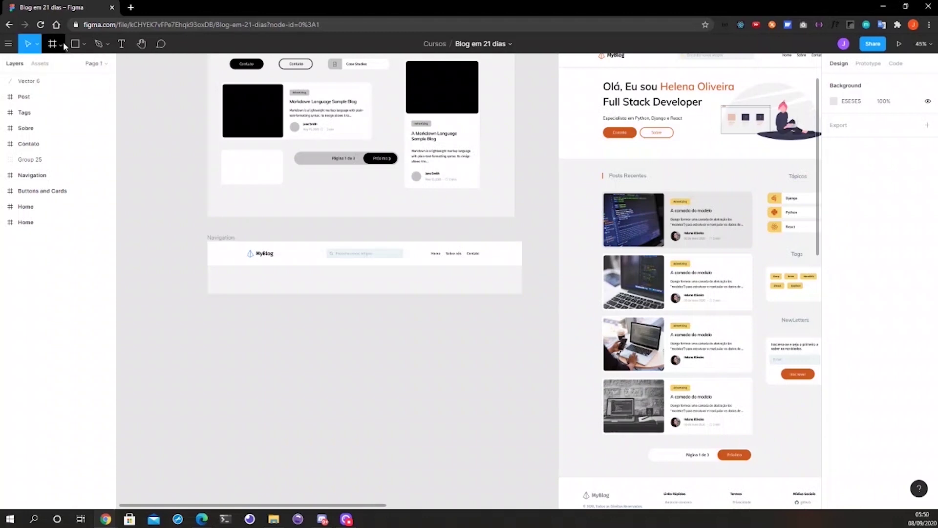
# Activate the Frame tool and examine its Phone, Tablet, Desktop, Watch, Paper and Social Media size presets
pyautogui.click(62, 44)
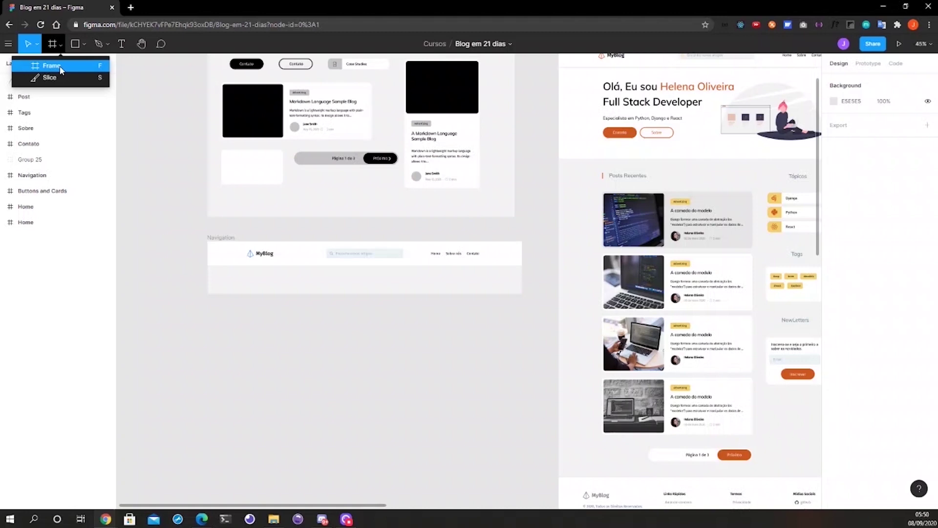
pyautogui.click(61, 70)
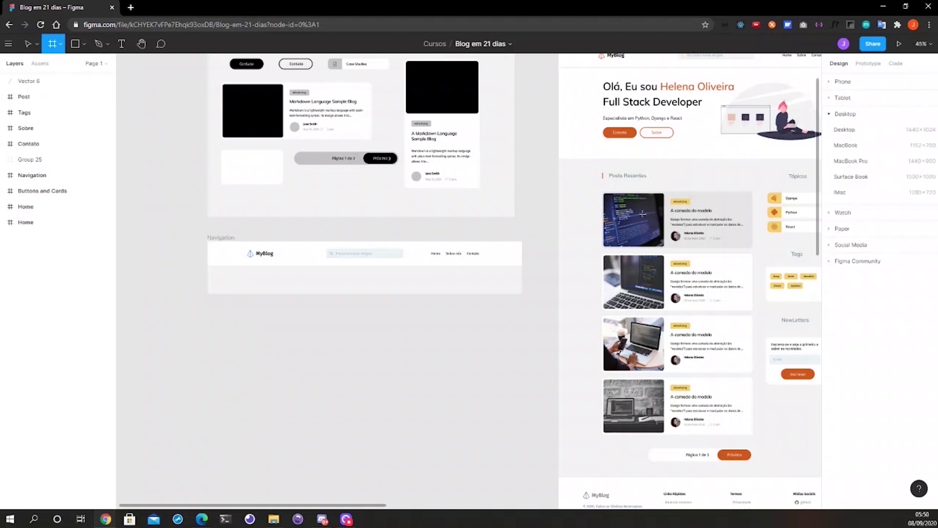
pyautogui.click(828, 83)
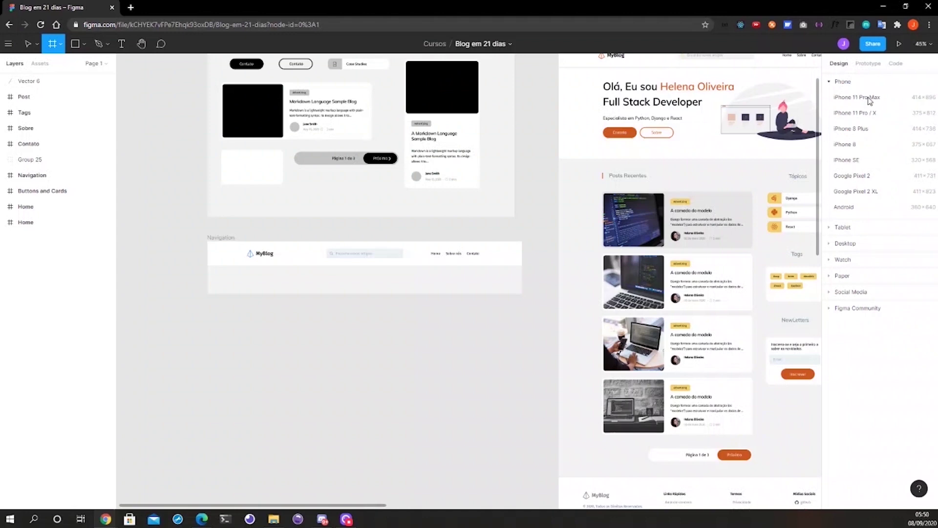
pyautogui.click(831, 228)
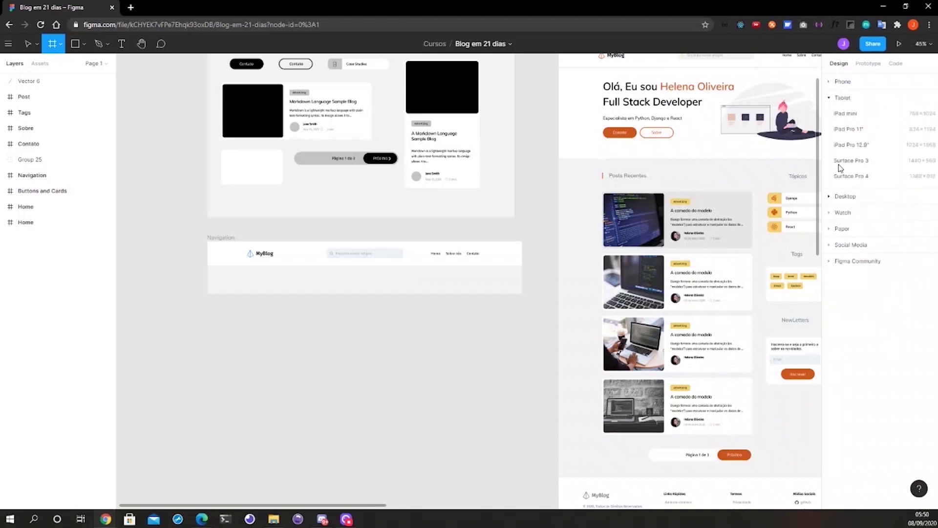
pyautogui.click(829, 197)
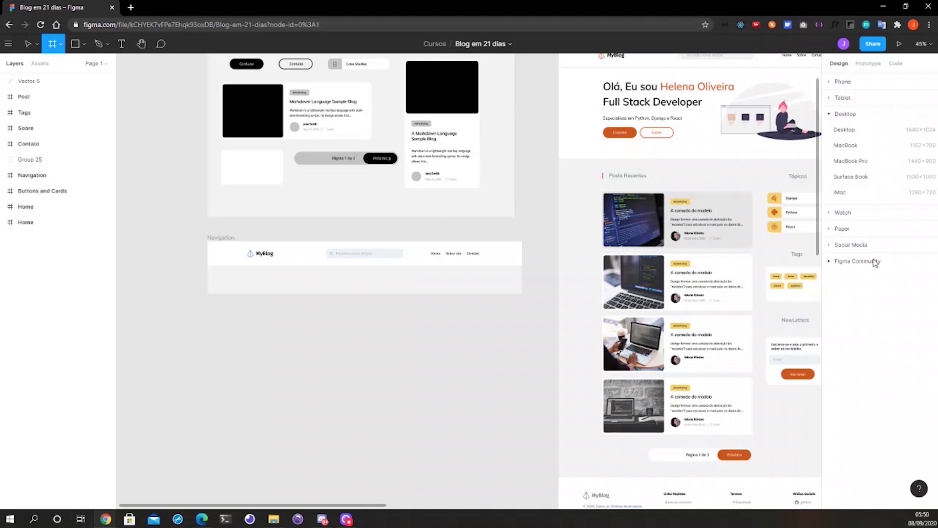
pyautogui.click(830, 214)
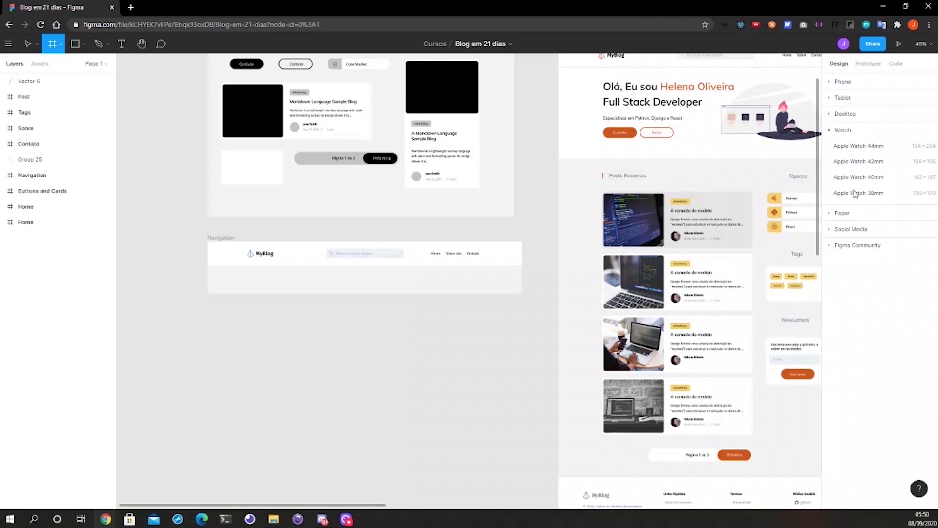
pyautogui.click(829, 213)
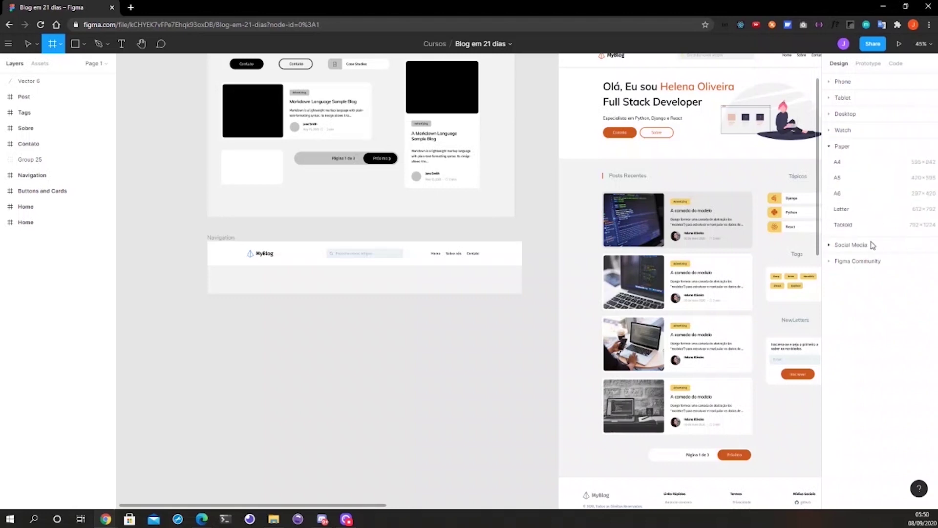
pyautogui.click(830, 245)
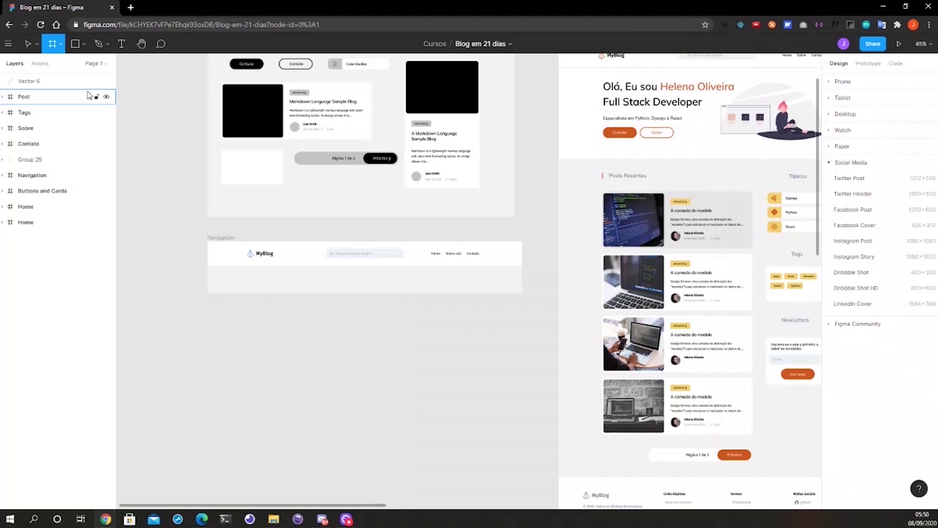
# Look through the shape tools and the Pen and Pencil tools, and activate the Text tool
pyautogui.click(84, 46)
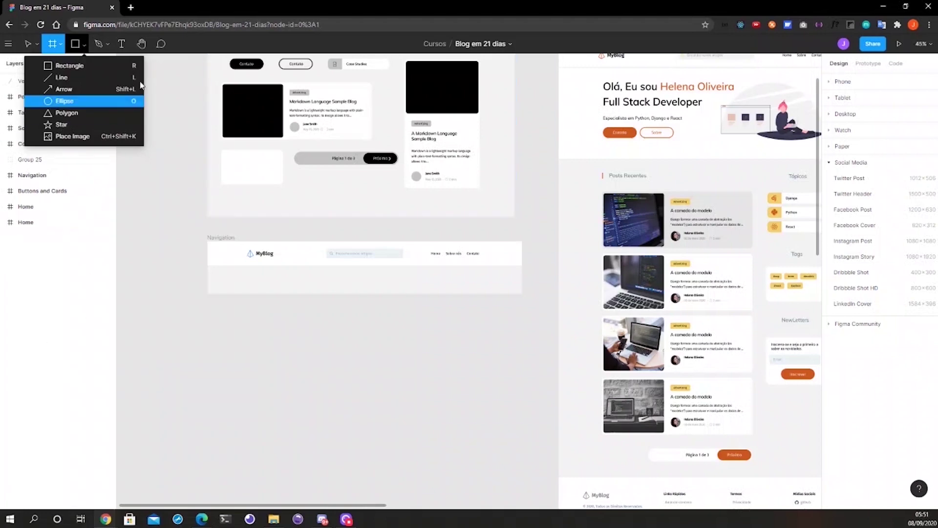
pyautogui.click(107, 46)
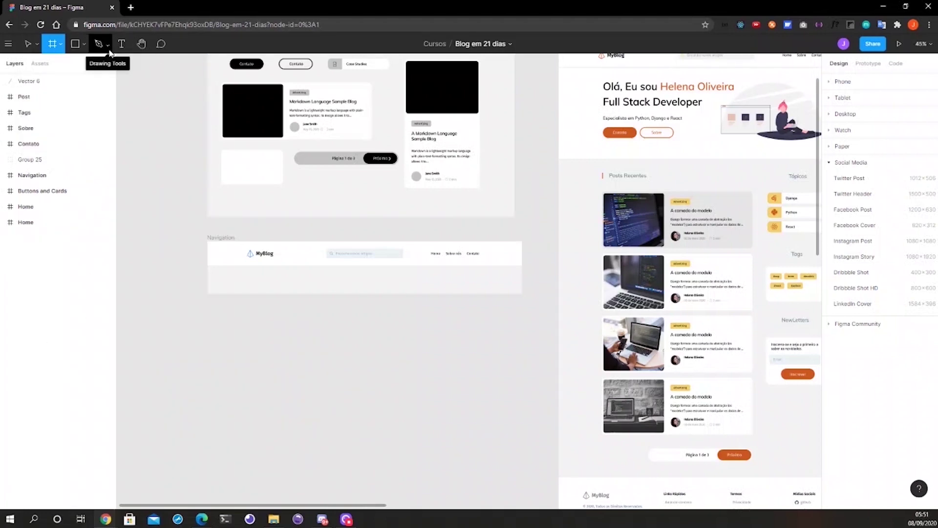
pyautogui.click(108, 48)
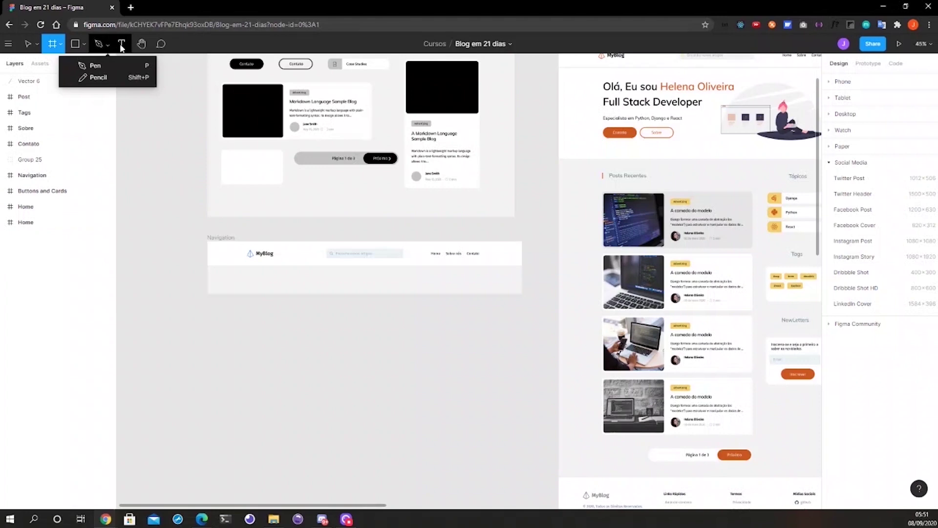
pyautogui.click(122, 45)
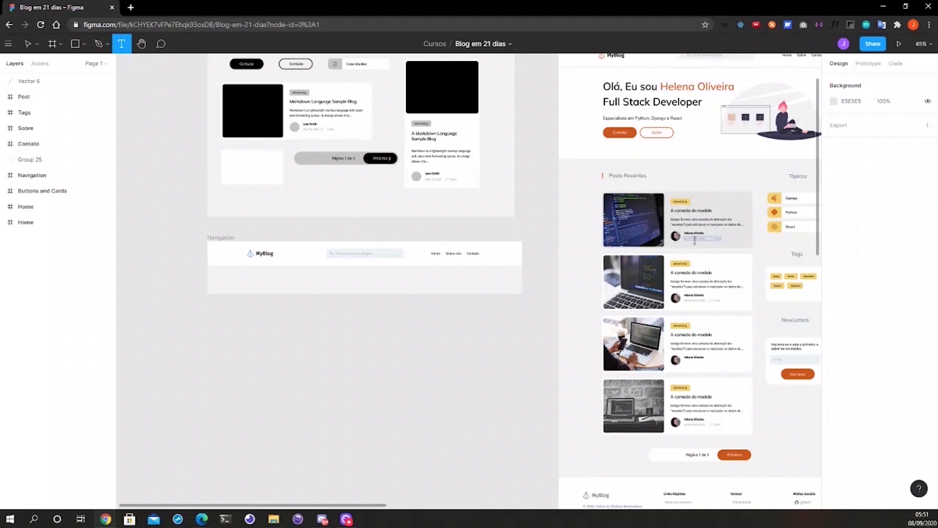
# Use the Hand tool to survey the Tags, Post, Contato and Home frames across the canvas
pyautogui.click(141, 44)
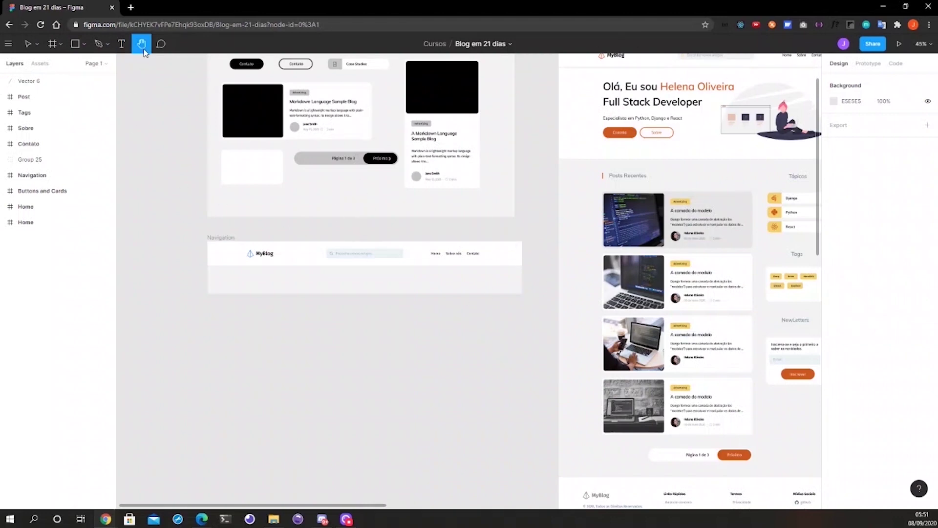
pyautogui.moveTo(666, 126); pyautogui.dragTo(261, 340)
pyautogui.moveTo(633, 412); pyautogui.dragTo(413, 193)
pyautogui.moveTo(746, 359); pyautogui.dragTo(617, 354)
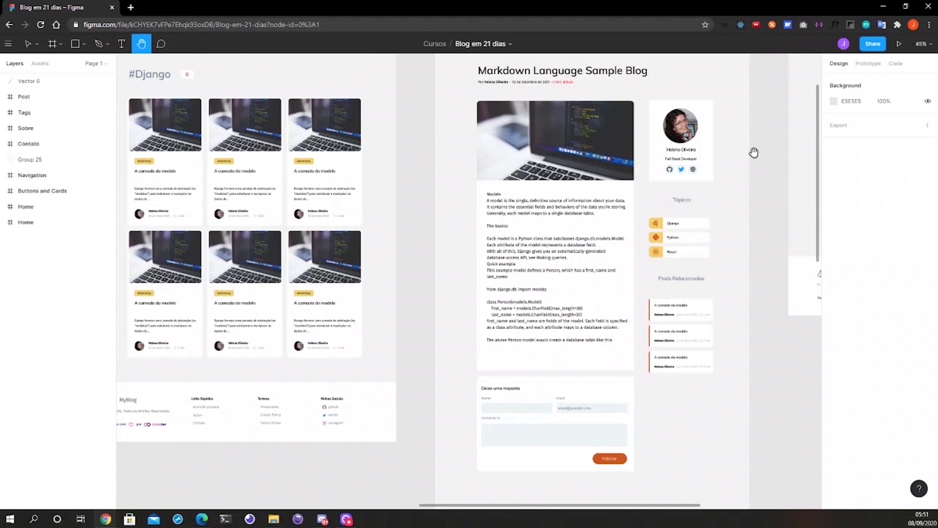
pyautogui.moveTo(763, 140); pyautogui.dragTo(622, 228)
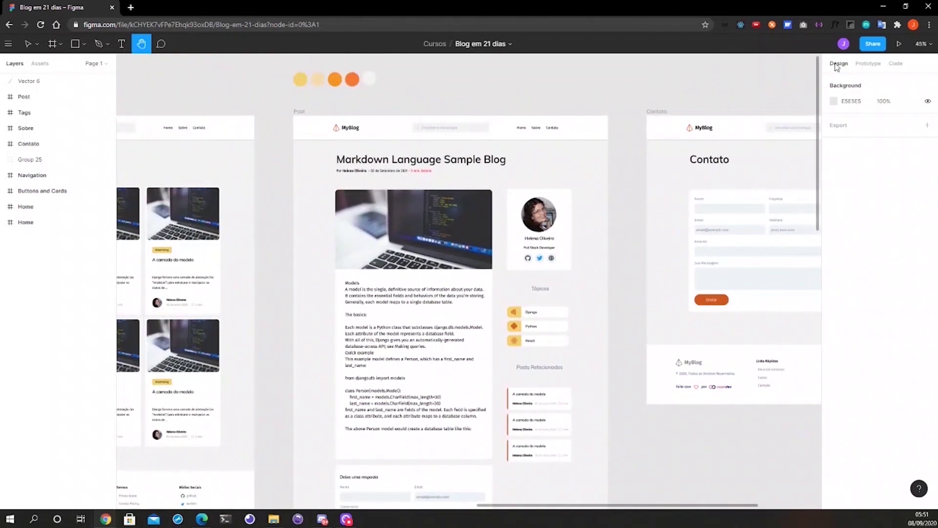
pyautogui.moveTo(220, 81); pyautogui.dragTo(802, 114)
pyautogui.moveTo(367, 153); pyautogui.dragTo(502, 95)
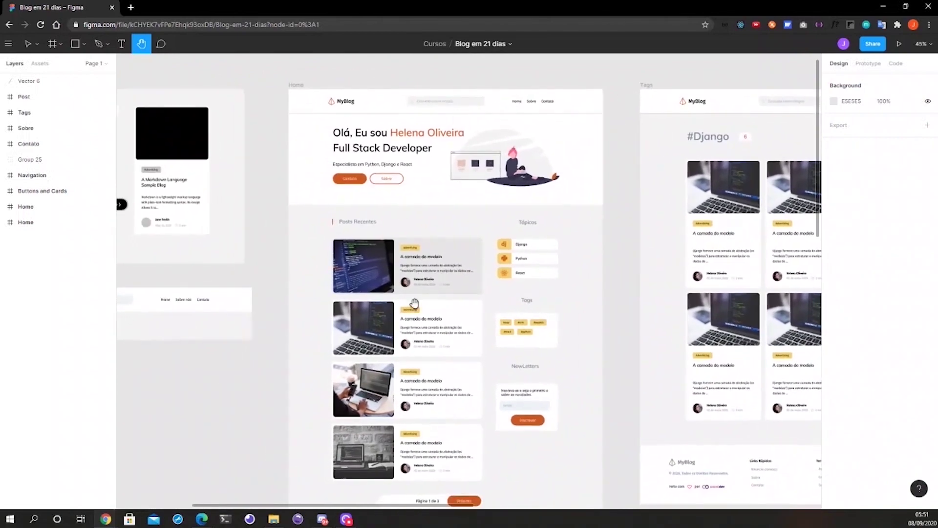
# Recolour the Home frame's hero background rectangle to red C32323 and back to white FFFFFF with the Move tool active
pyautogui.click(29, 45)
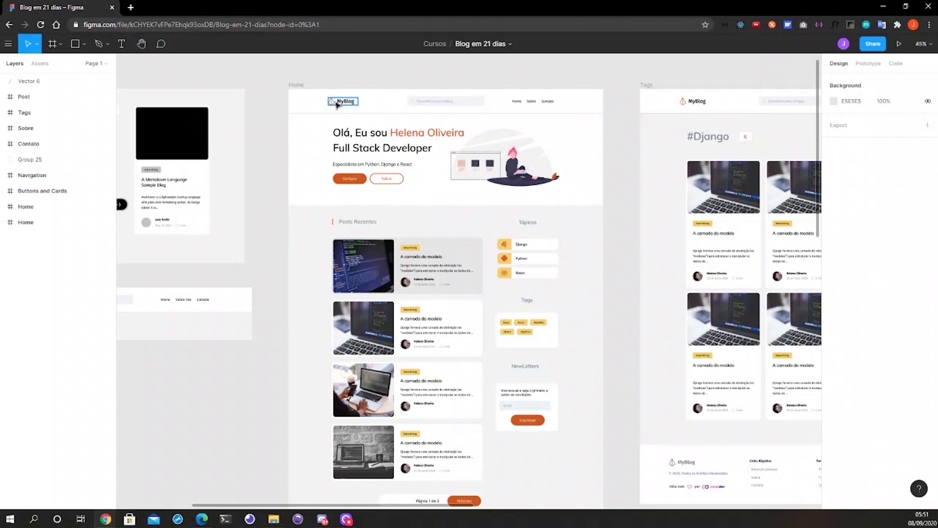
pyautogui.click(305, 153)
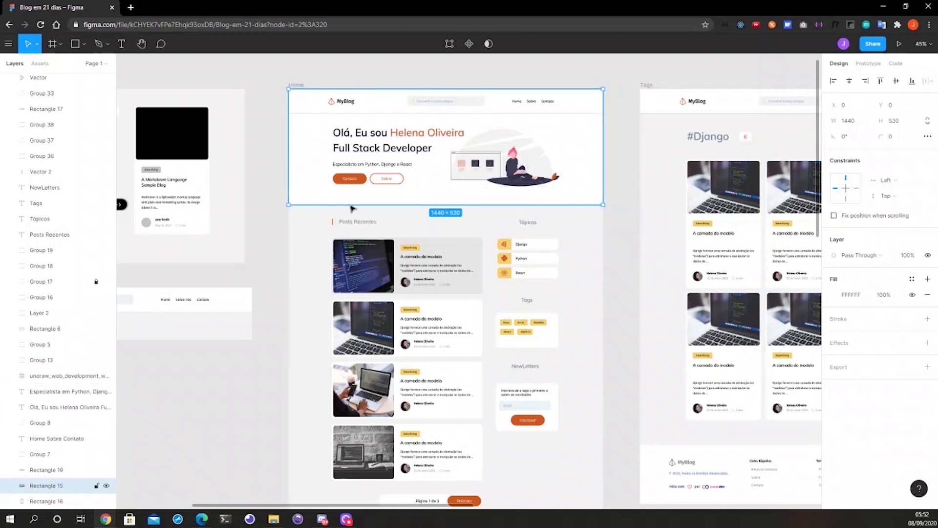
pyautogui.click(834, 295)
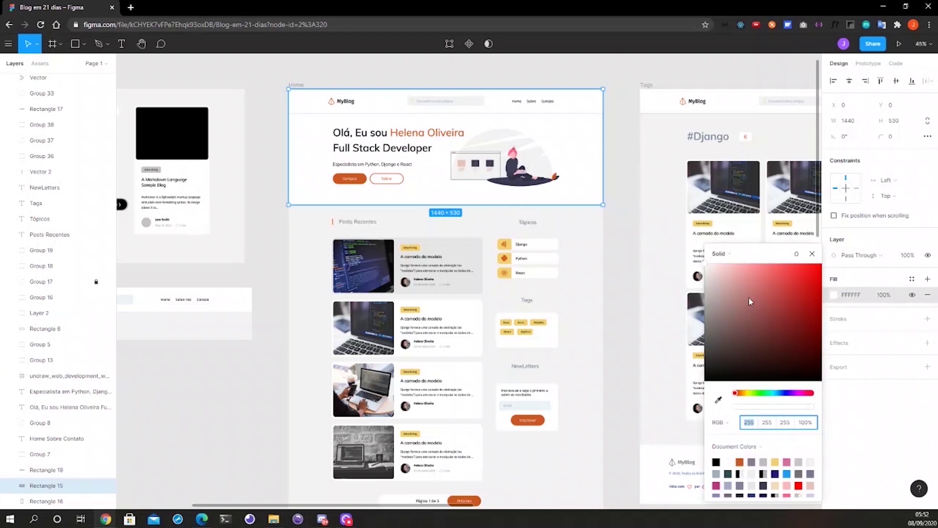
pyautogui.moveTo(740, 313); pyautogui.dragTo(801, 291)
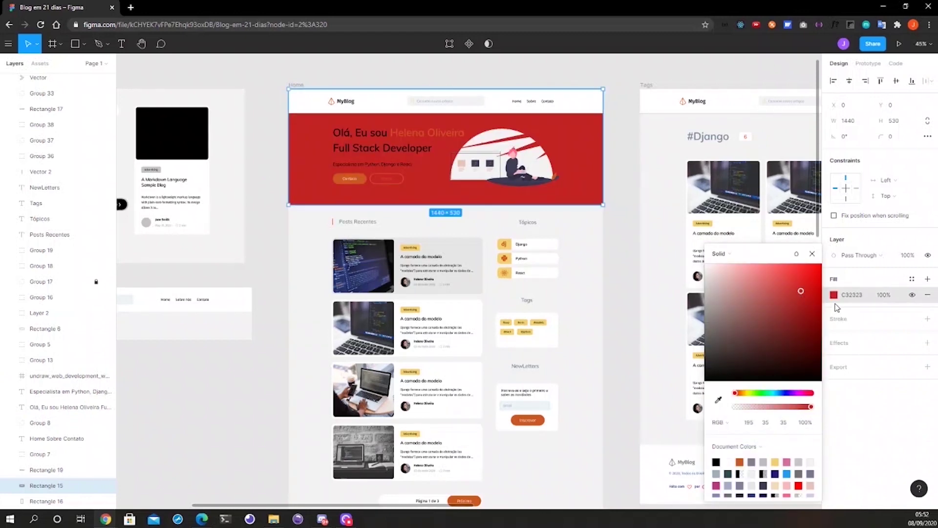
pyautogui.moveTo(720, 274); pyautogui.dragTo(706, 264)
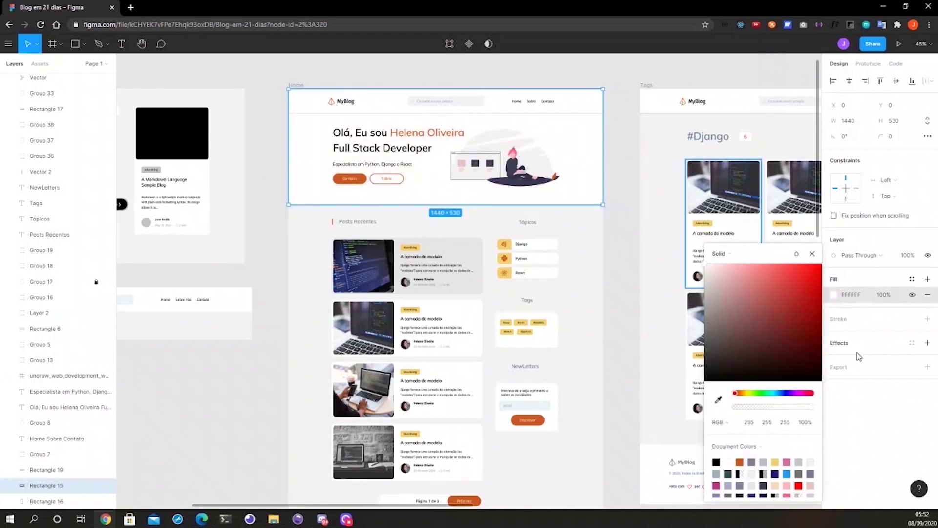
pyautogui.click(861, 321)
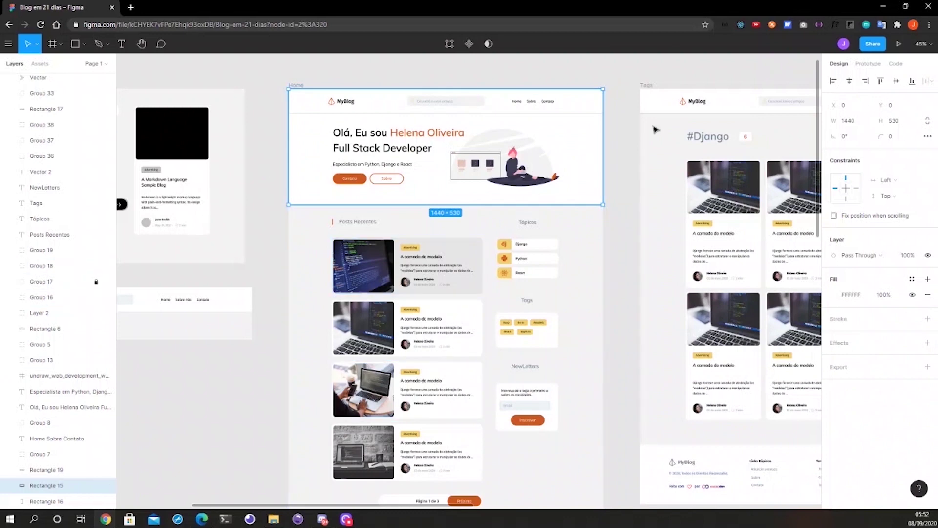
pyautogui.click(635, 241)
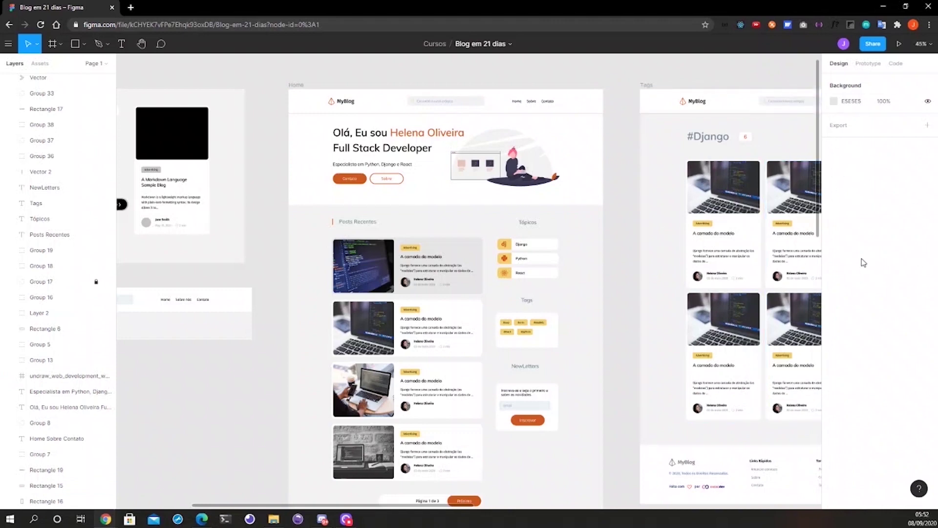
# Create a prototype connection from the Home frame's Tópicos list to the Tags frame, using On Click, Navigate To and Instant
pyautogui.click(867, 64)
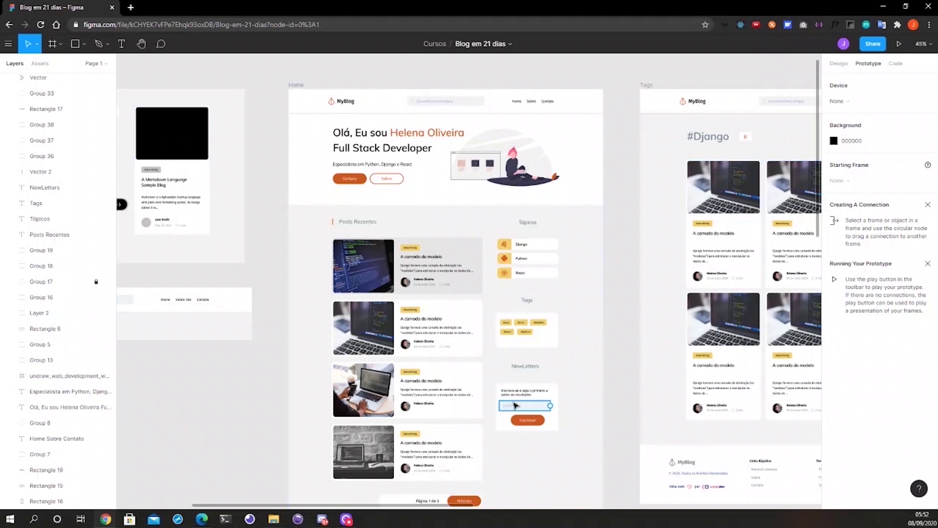
pyautogui.moveTo(590, 224); pyautogui.dragTo(481, 174)
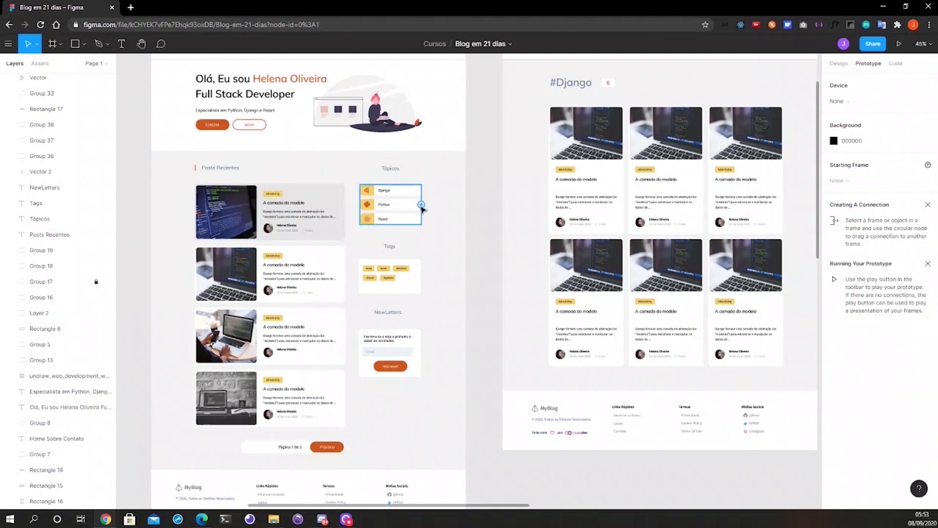
pyautogui.moveTo(422, 204); pyautogui.dragTo(509, 273)
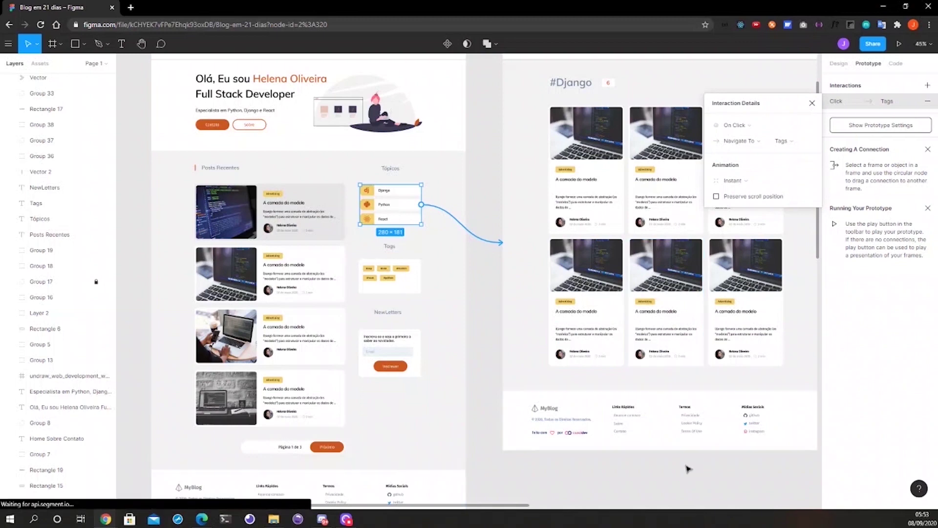
# Run the prototype, follow the Django topic to the Tags page, and return to the design file
pyautogui.click(901, 47)
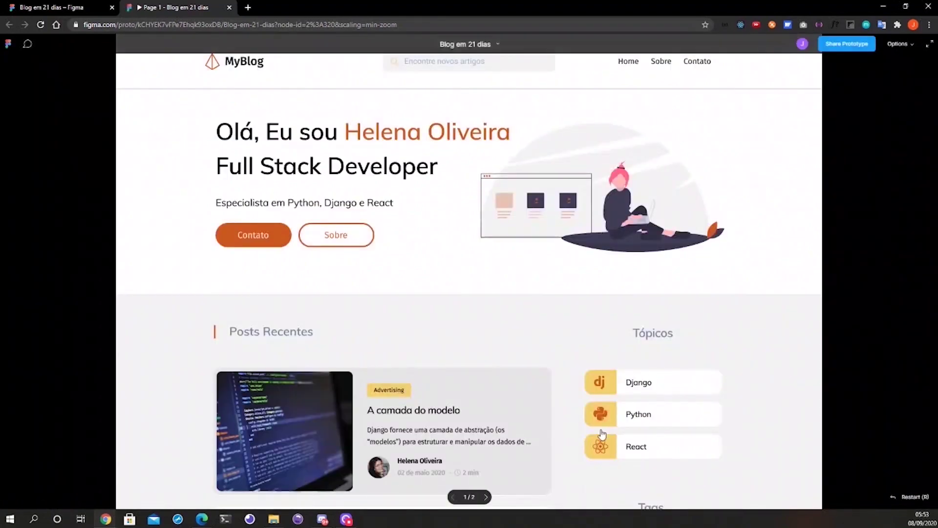
pyautogui.click(640, 387)
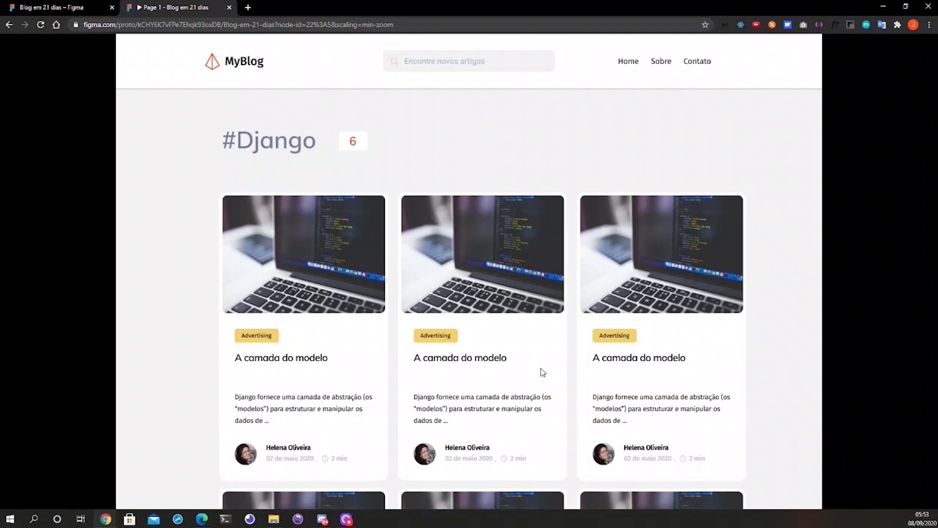
pyautogui.click(70, 6)
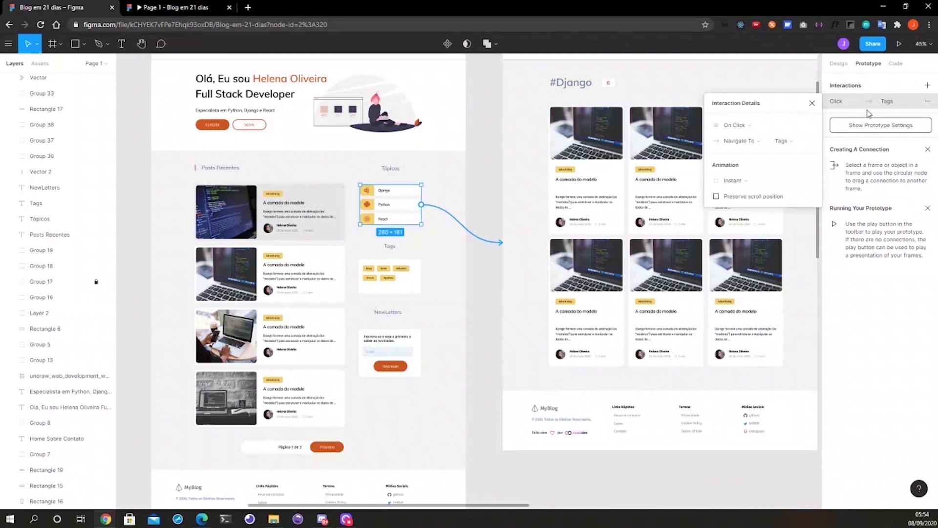
# Inspect the CSS code of the Home frame's hero background rectangle and measure its distance to the Tags frame
pyautogui.click(898, 66)
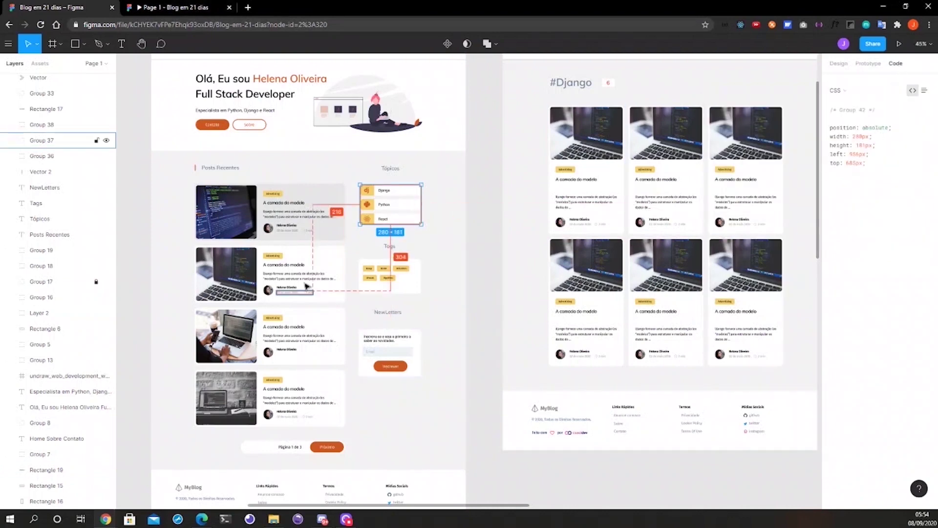
pyautogui.click(450, 140)
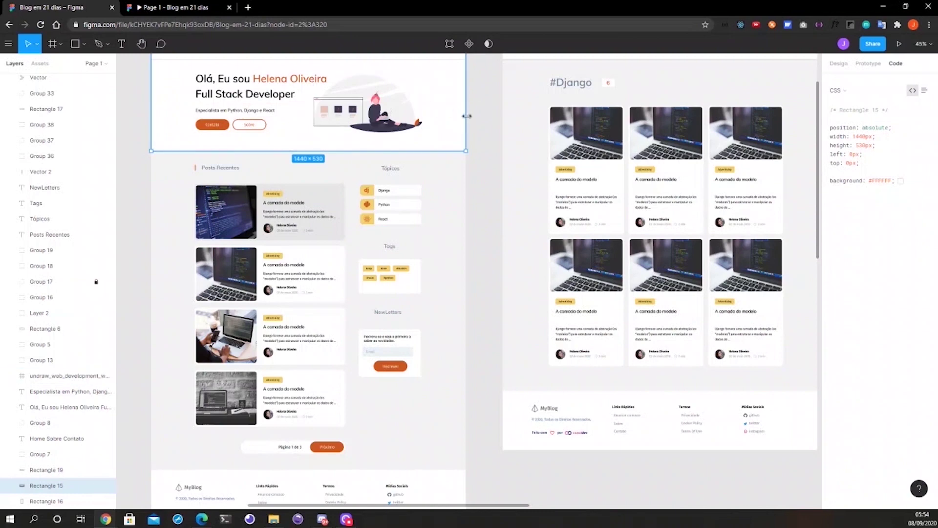
pyautogui.press('alt')
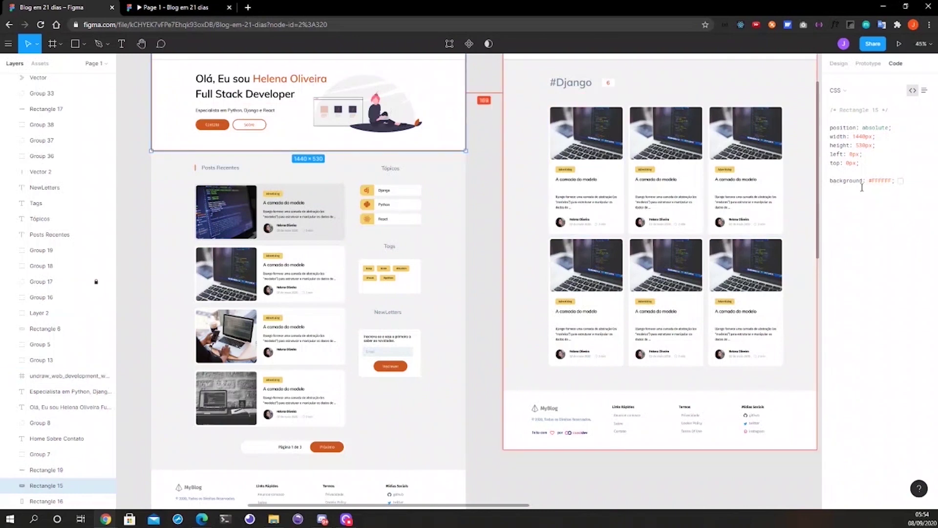
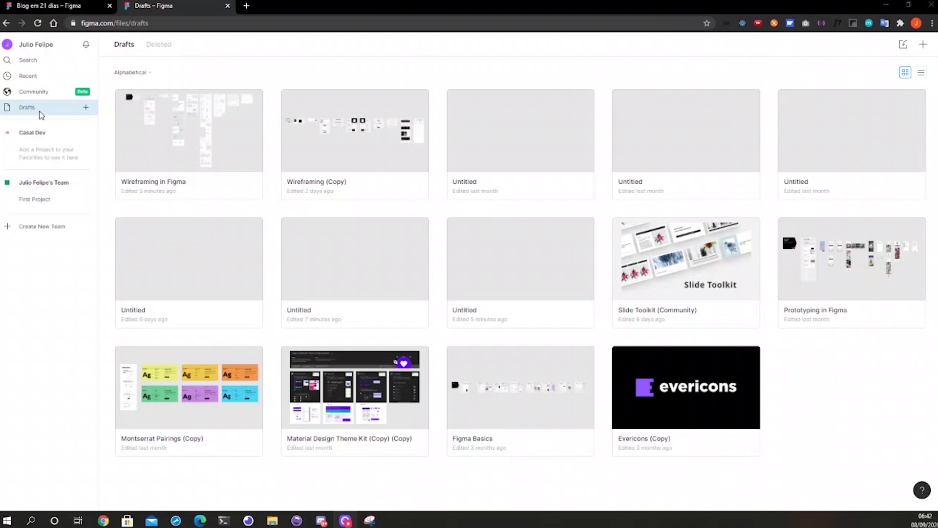
# Create a new blank design file in Drafts
pyautogui.click(41, 114)
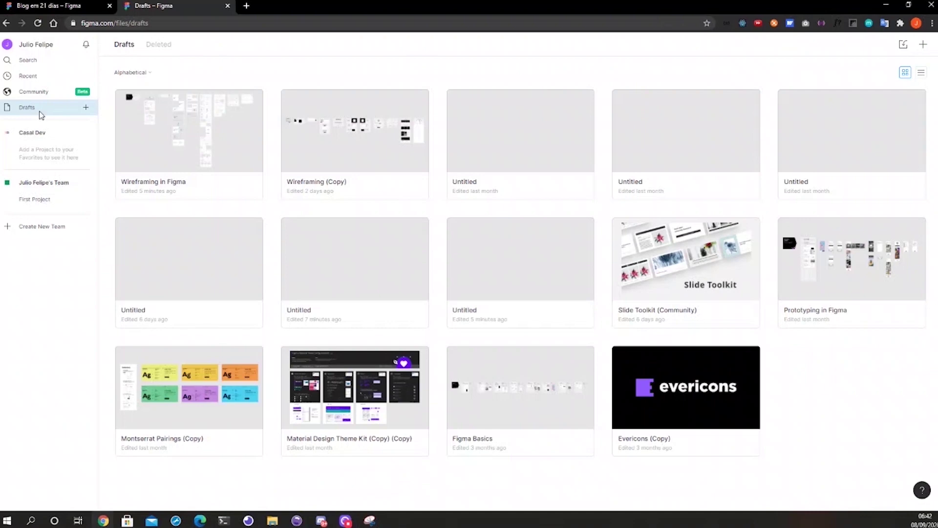
pyautogui.click(86, 109)
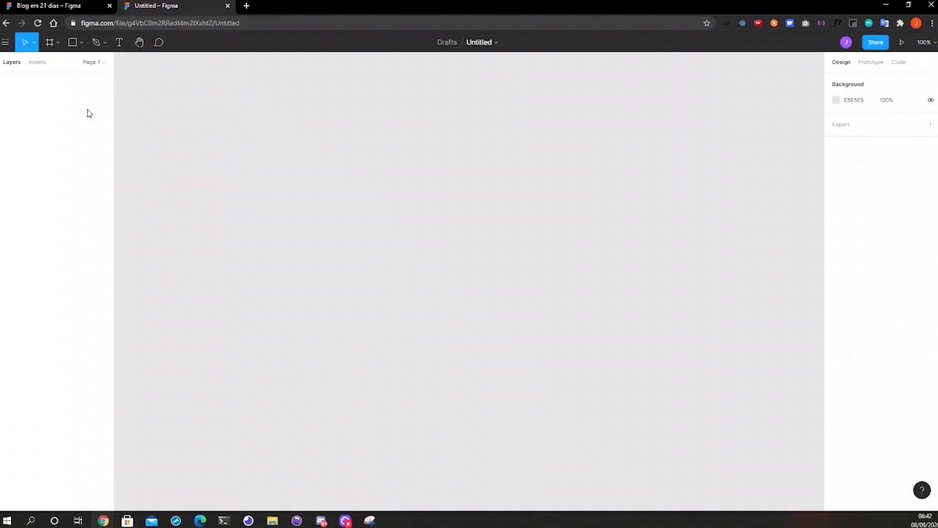
# Switch to the "Blog em 21 dias" file and examine the upper Home frame with its column layout grid
pyautogui.click(69, 9)
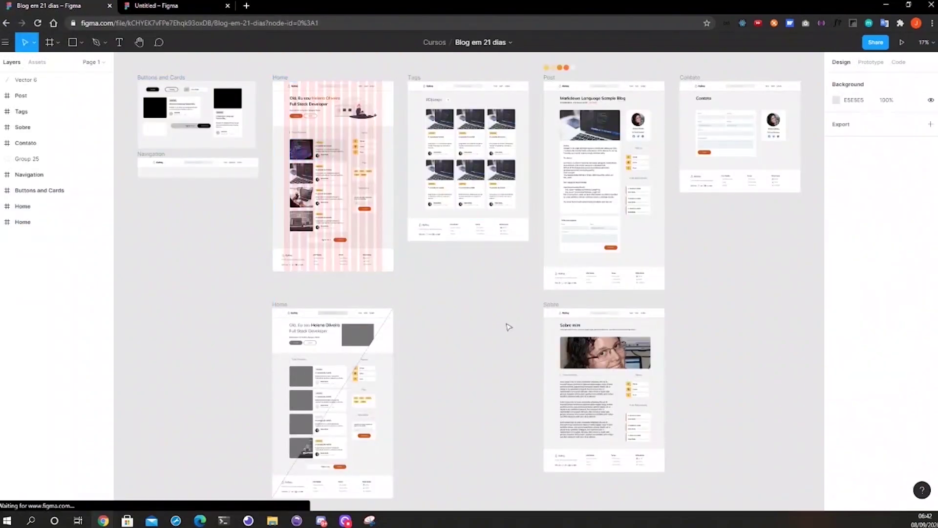
pyautogui.scroll(5, 290, 98)
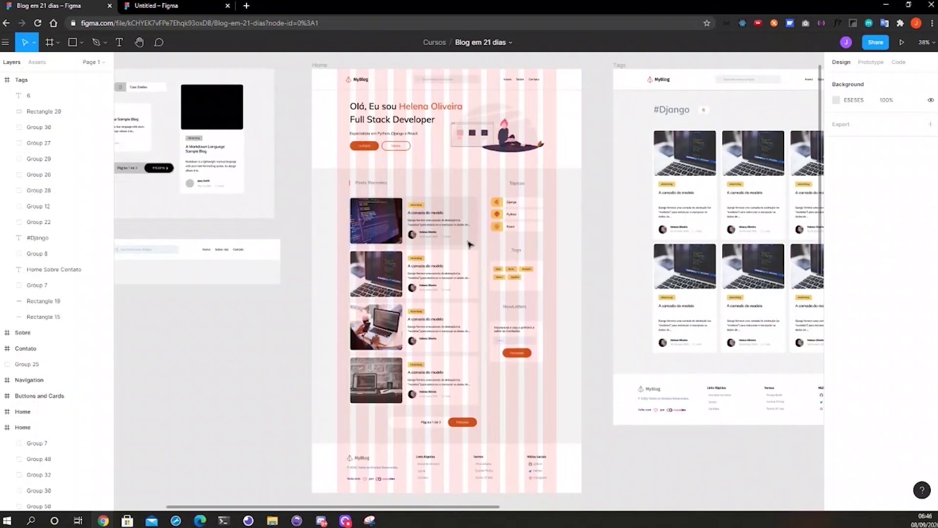
pyautogui.click(481, 249)
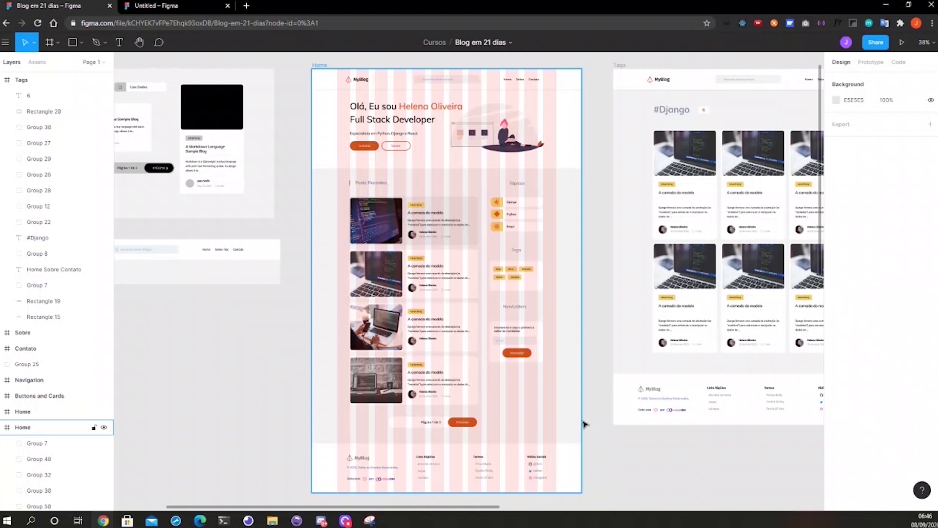
pyautogui.press('Escape')
# Survey the Post, Contato, Sobre, Tags, Home, Navigation, and Buttons and Cards frames across the canvas
pyautogui.moveTo(642, 150); pyautogui.dragTo(115, 184)
pyautogui.moveTo(550, 176); pyautogui.dragTo(329, 166)
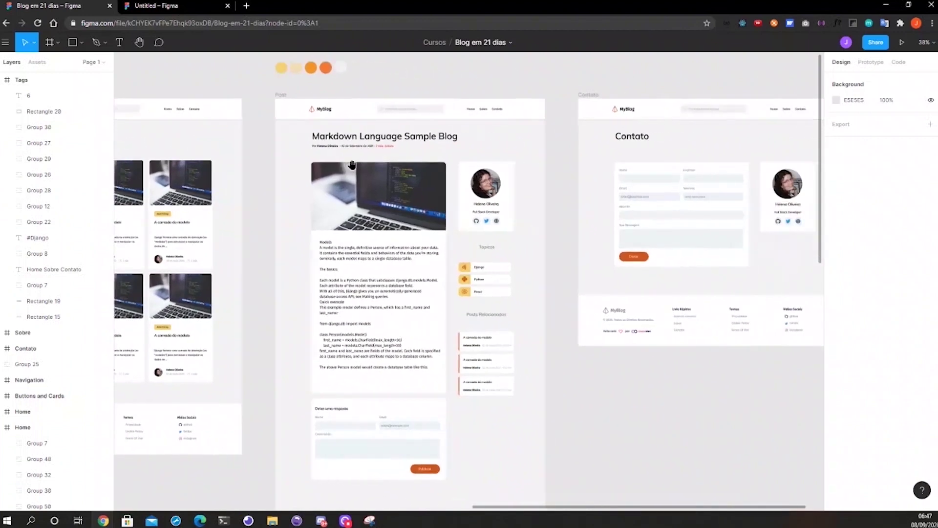
pyautogui.moveTo(661, 208); pyautogui.dragTo(503, 212)
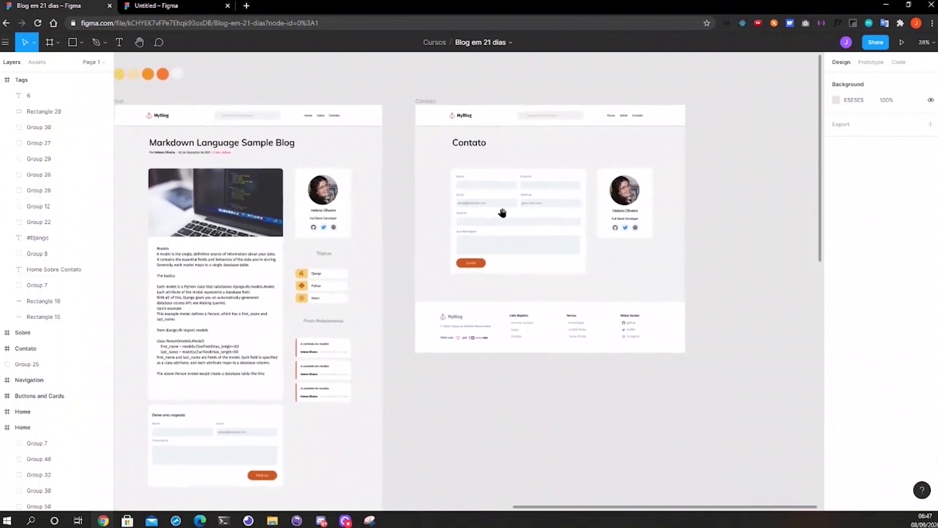
pyautogui.scroll(-5, 432, 242)
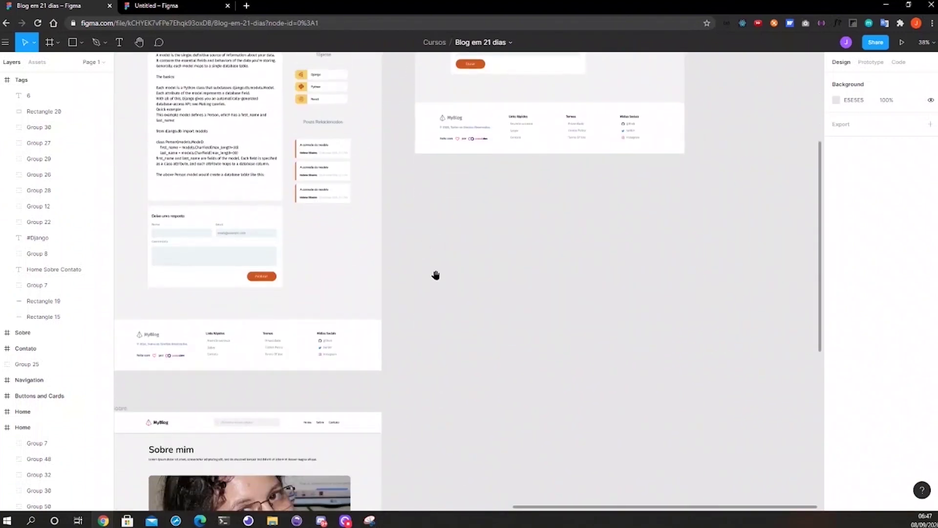
pyautogui.moveTo(436, 275); pyautogui.dragTo(733, 180)
pyautogui.scroll(5, 305, 143)
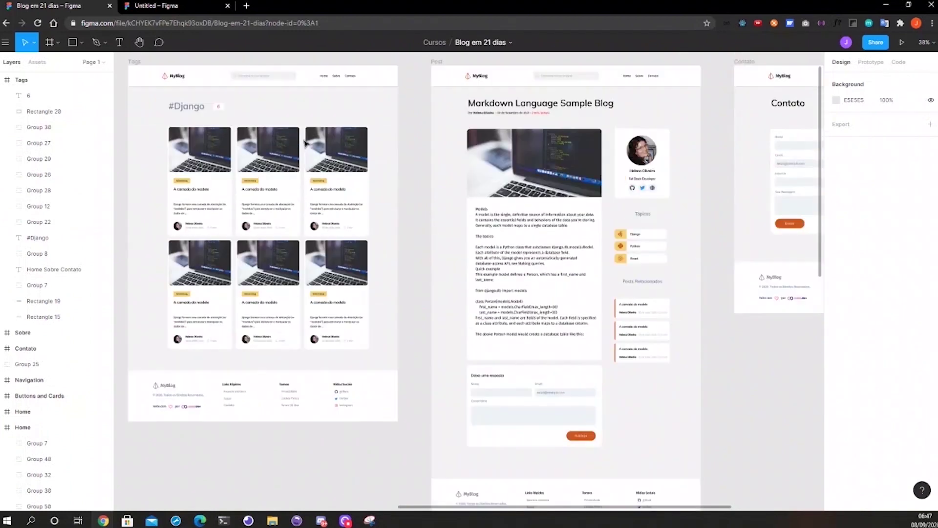
pyautogui.moveTo(225, 116); pyautogui.dragTo(636, 215)
pyautogui.hscroll(-3, 636, 215)
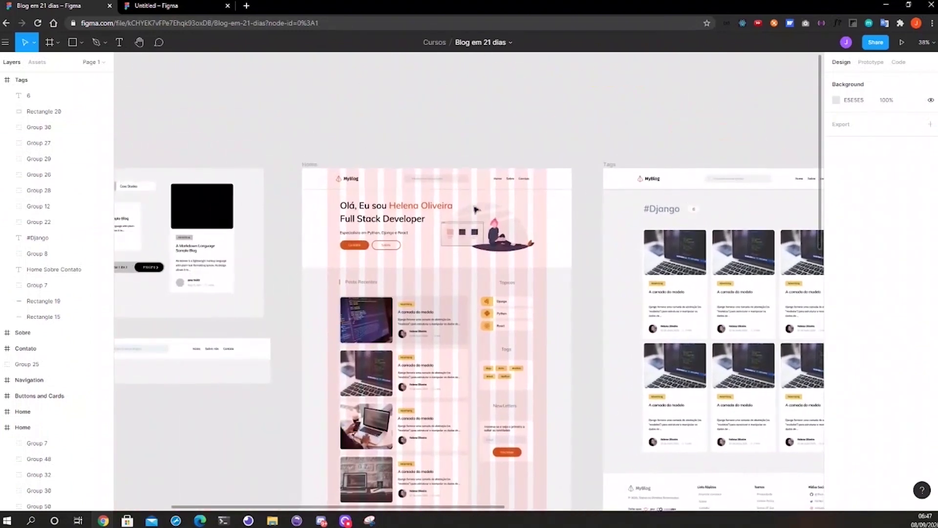
pyautogui.hscroll(-3, 320, 163)
pyautogui.scroll(-2, 321, 163)
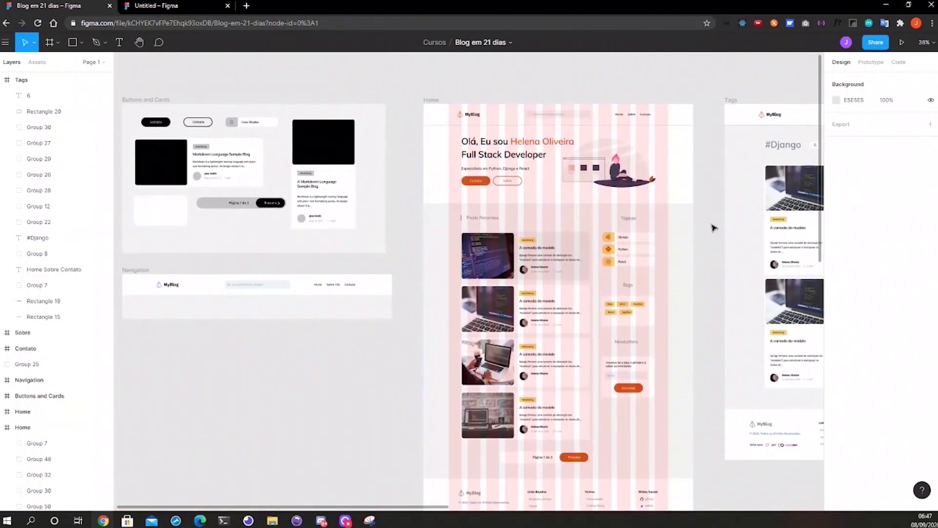
pyautogui.moveTo(697, 212); pyautogui.dragTo(590, 184)
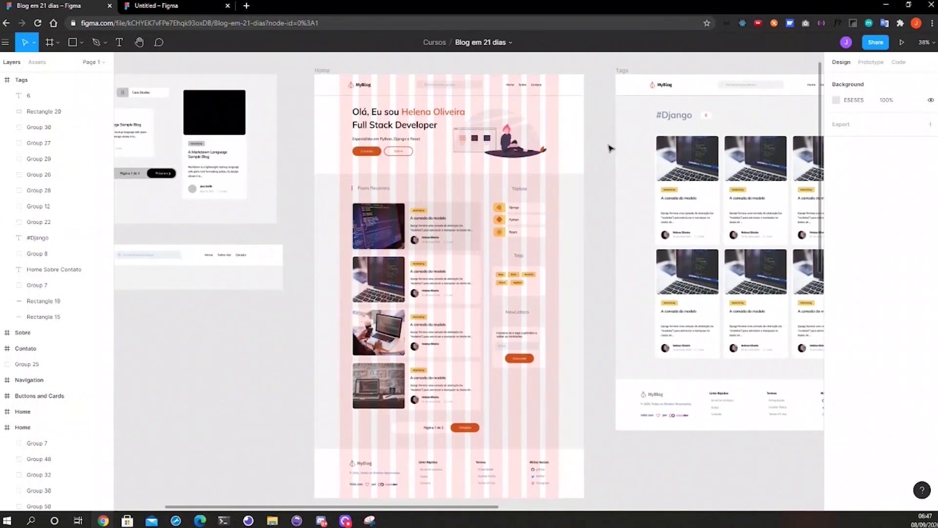
pyautogui.hscroll(2, 588, 139)
pyautogui.scroll(1, 589, 139)
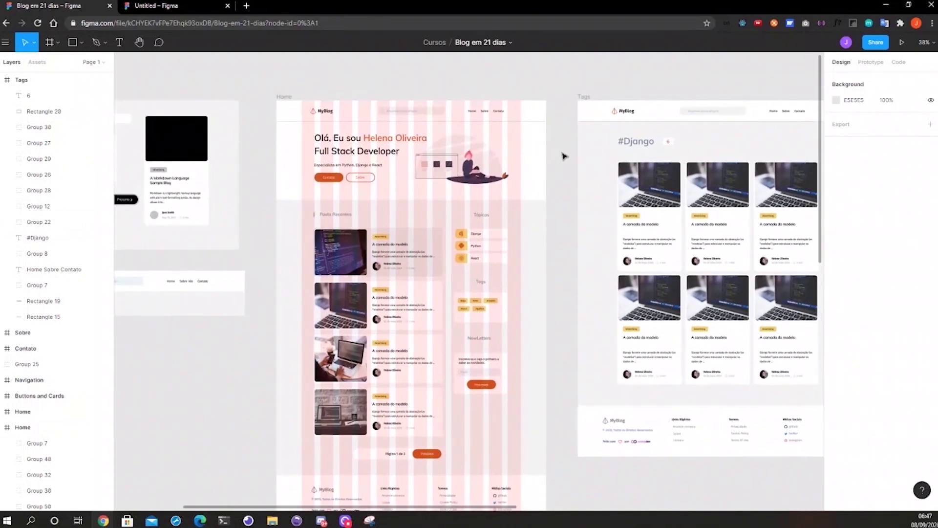
# In the blank Untitled file, draw a landscape frame about 651 × 433 px on the empty canvas
pyautogui.click(170, 7)
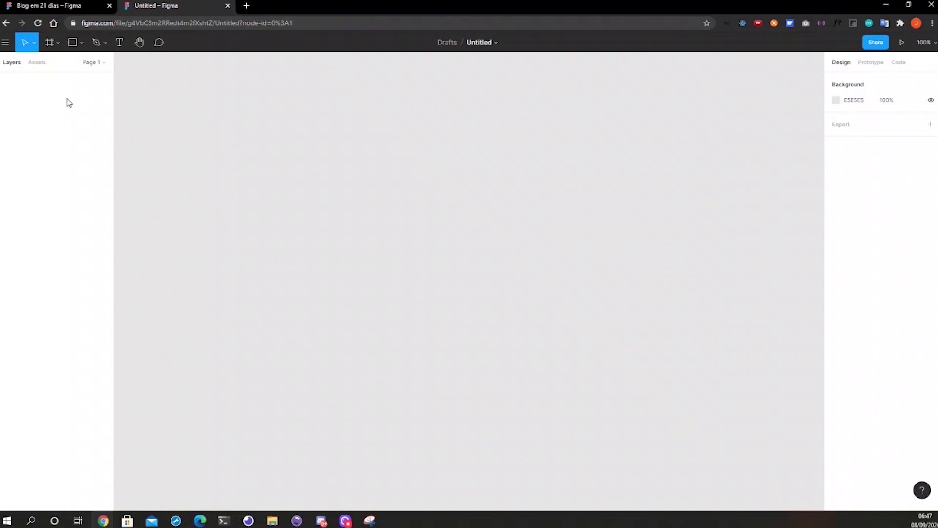
pyautogui.click(59, 44)
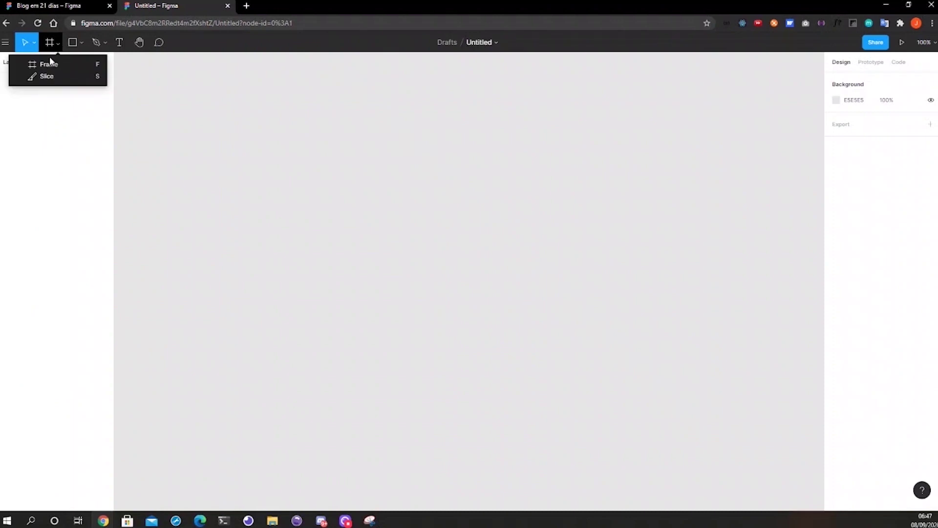
pyautogui.click(50, 68)
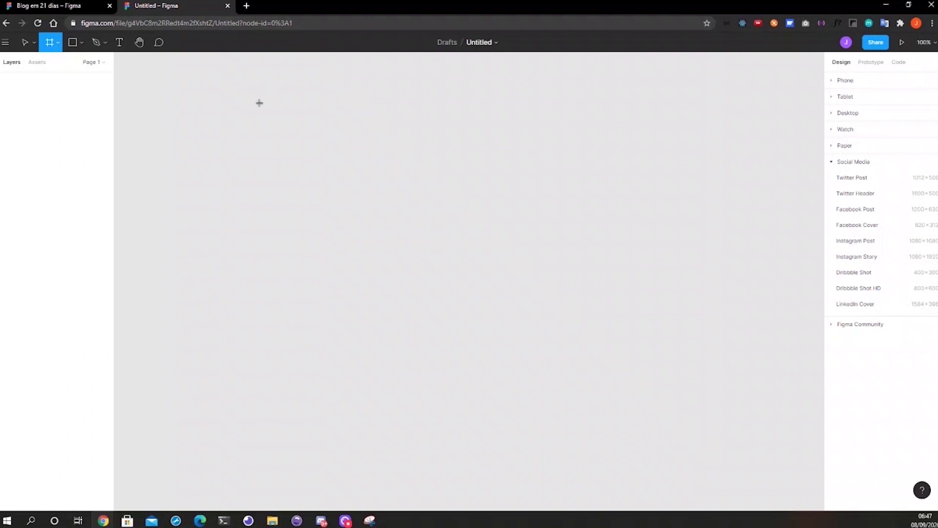
pyautogui.moveTo(252, 101); pyautogui.dragTo(573, 315)
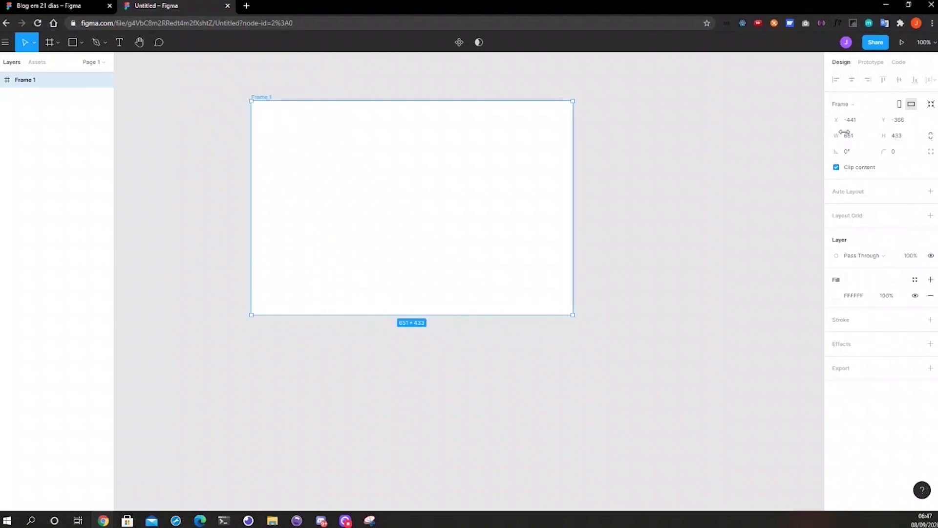
# Set the new frame's width to 1440 px
pyautogui.click(853, 141)
pyautogui.write('1440')
pyautogui.press('Return')
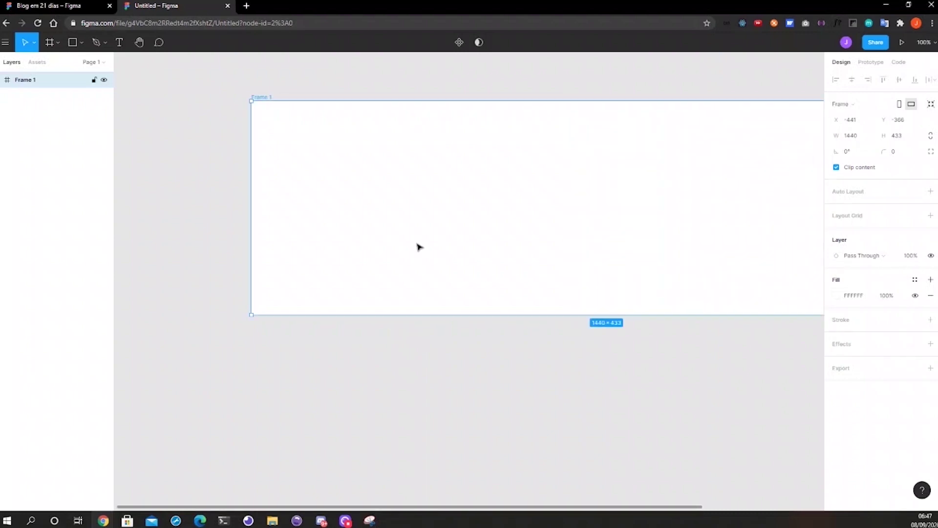
# Set the frame's height to 1000 px
pyautogui.scroll(-2, 442, 244)
pyautogui.scroll(-2, 467, 244)
pyautogui.hscroll(3, 571, 234)
pyautogui.scroll(-3, 525, 196)
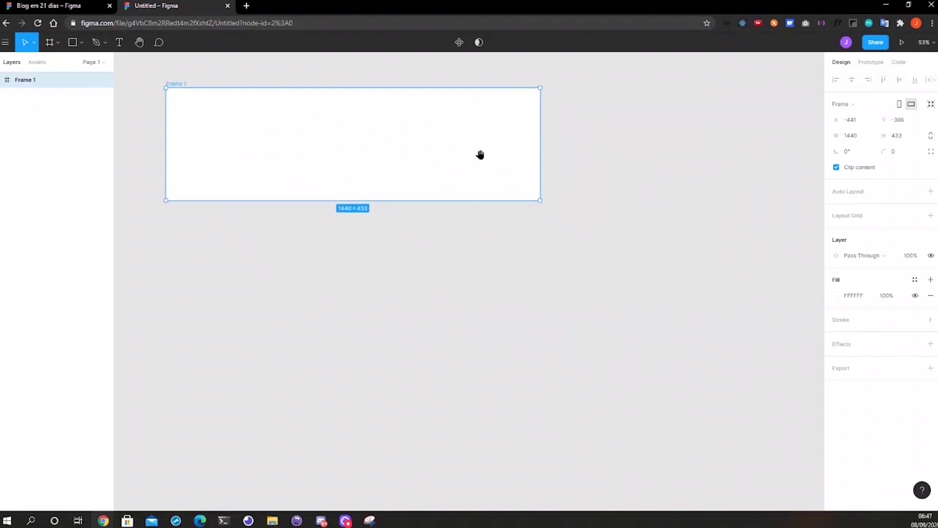
pyautogui.click(902, 139)
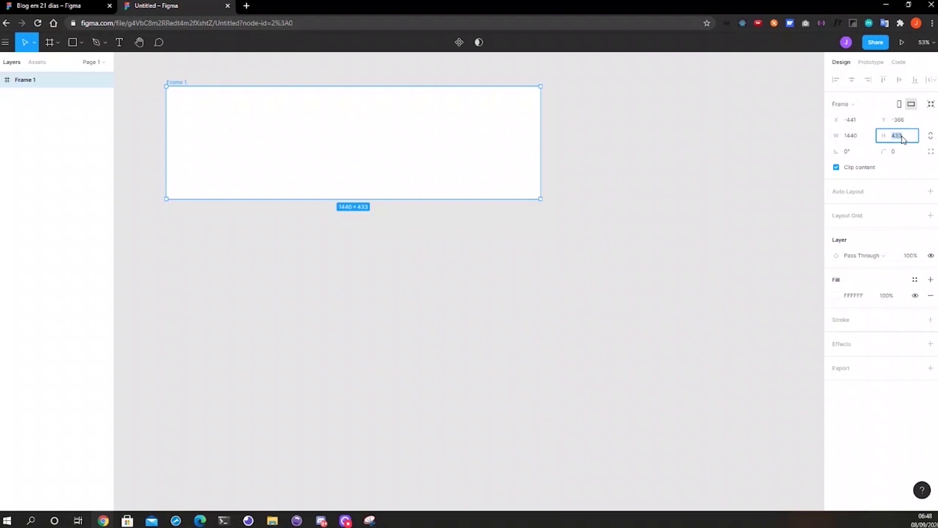
pyautogui.write('1000')
pyautogui.press('Return')
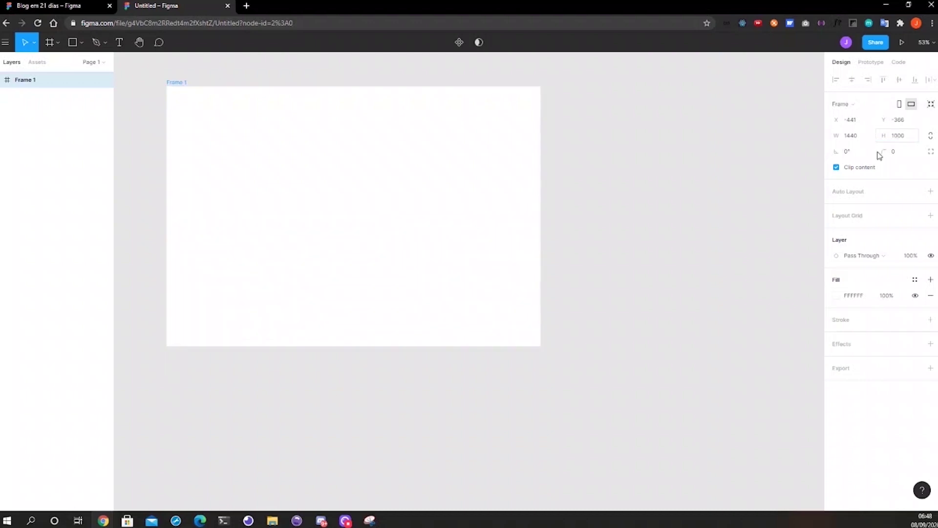
# Set the frame's height to 2000 px
pyautogui.click(902, 139)
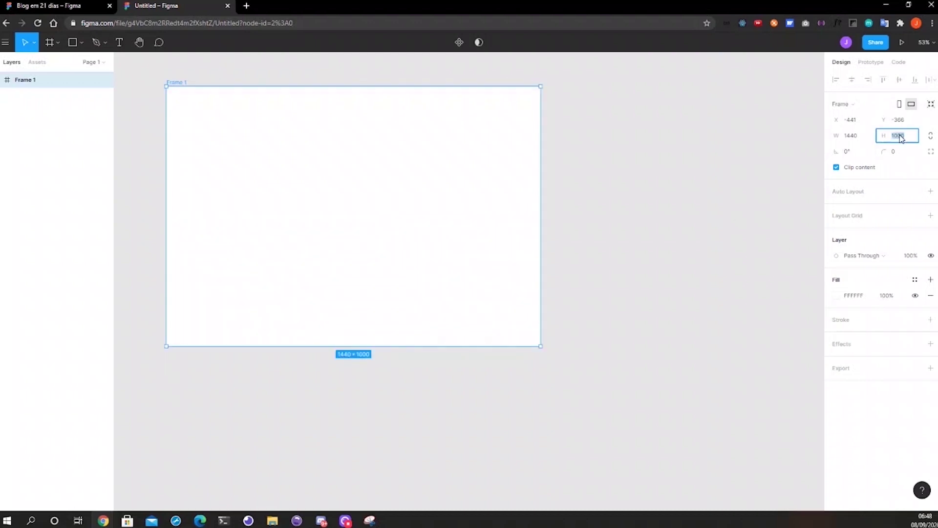
pyautogui.write('2000')
pyautogui.press('Return')
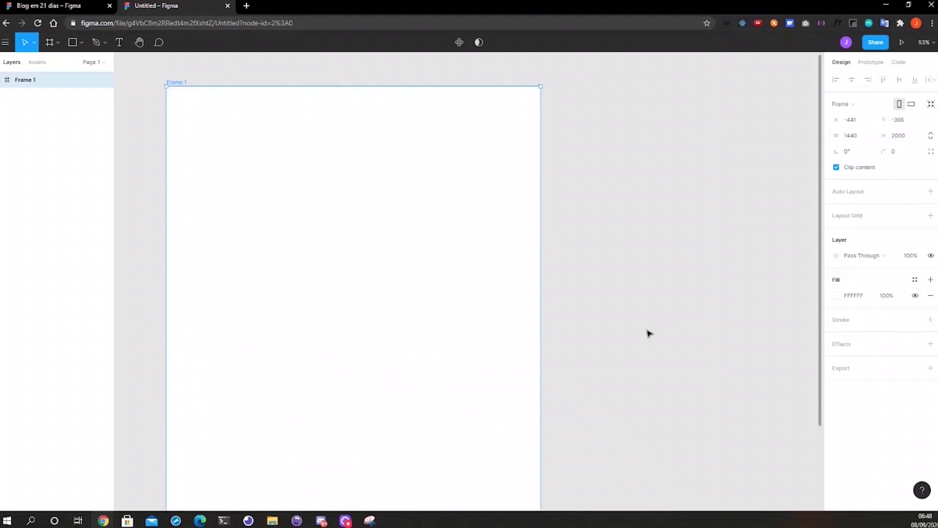
pyautogui.scroll(-5, 450, 324)
pyautogui.scroll(6, 453, 325)
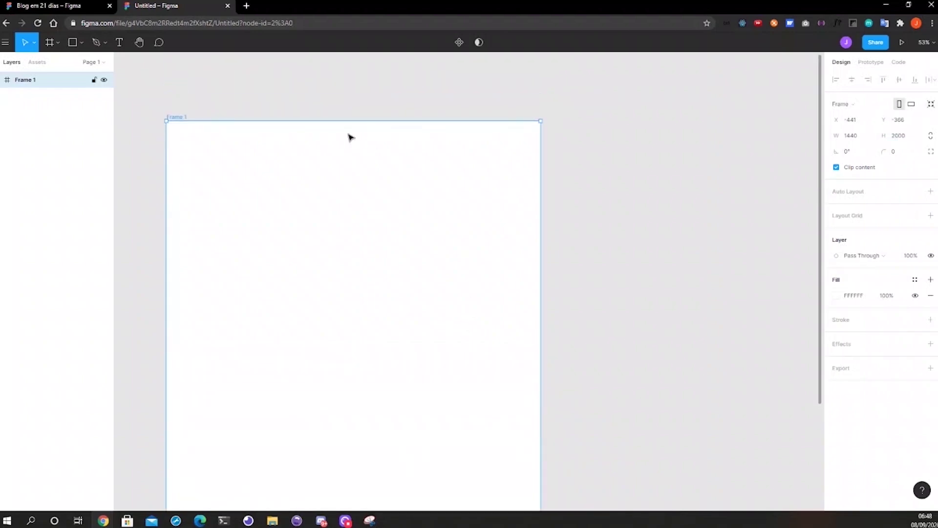
# Rename the 1440 px wide frame as Home
pyautogui.hscroll(-5, 329, 105)
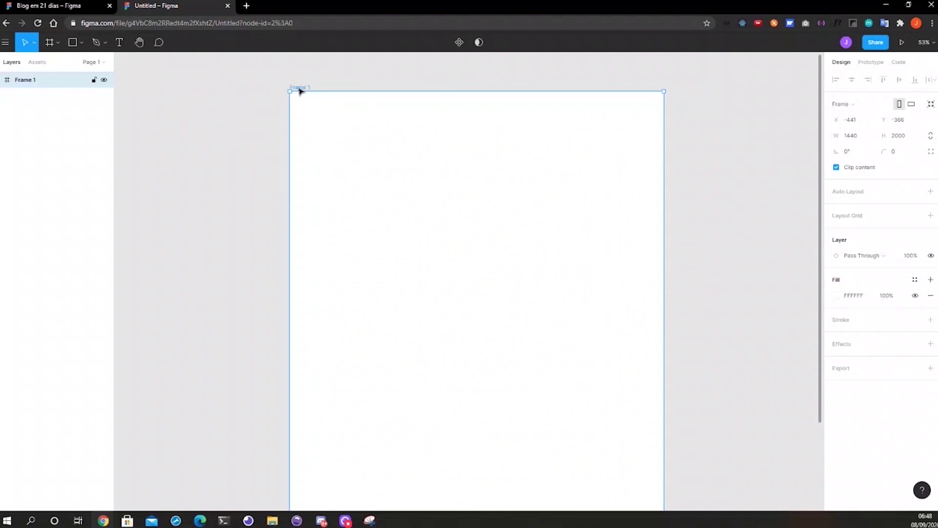
pyautogui.hotkey('ctrl', 'r')
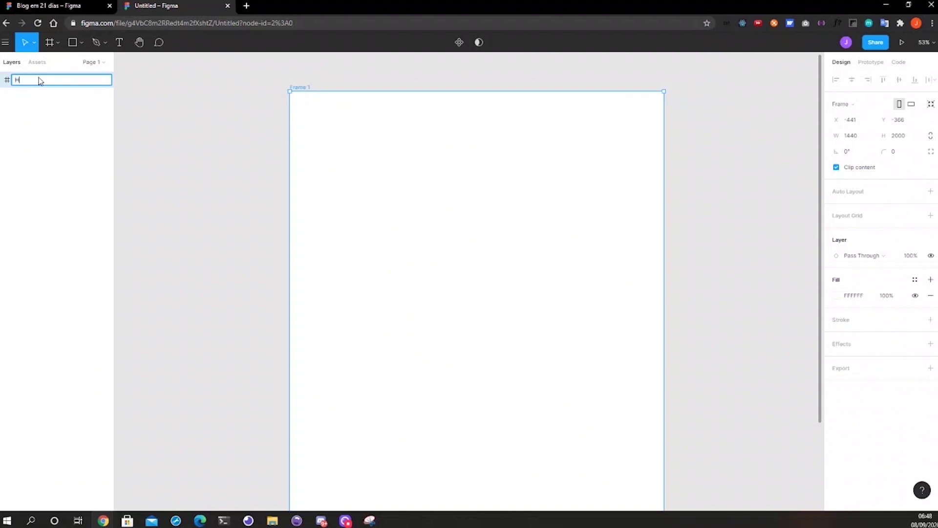
pyautogui.press('Return')
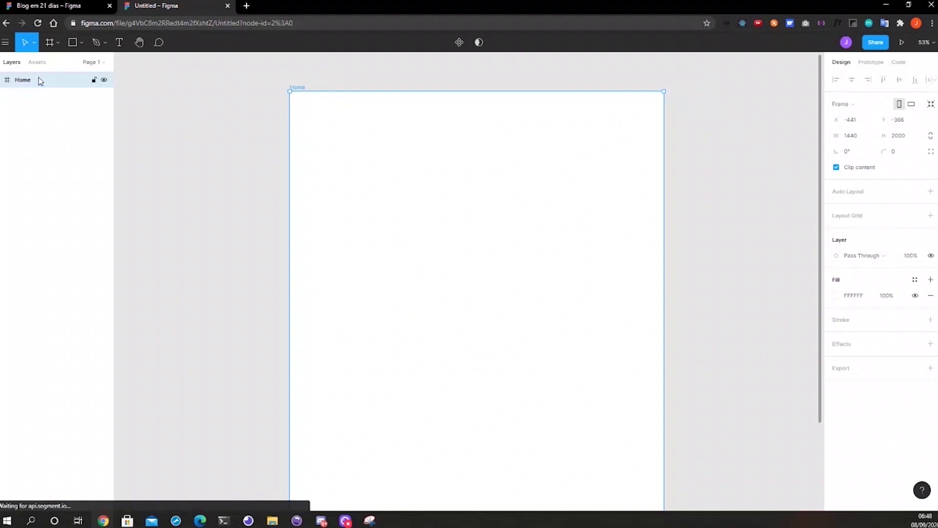
# Add a layout grid to the Home frame and change its type from a square grid to Columns
pyautogui.hscroll(3, 257, 91)
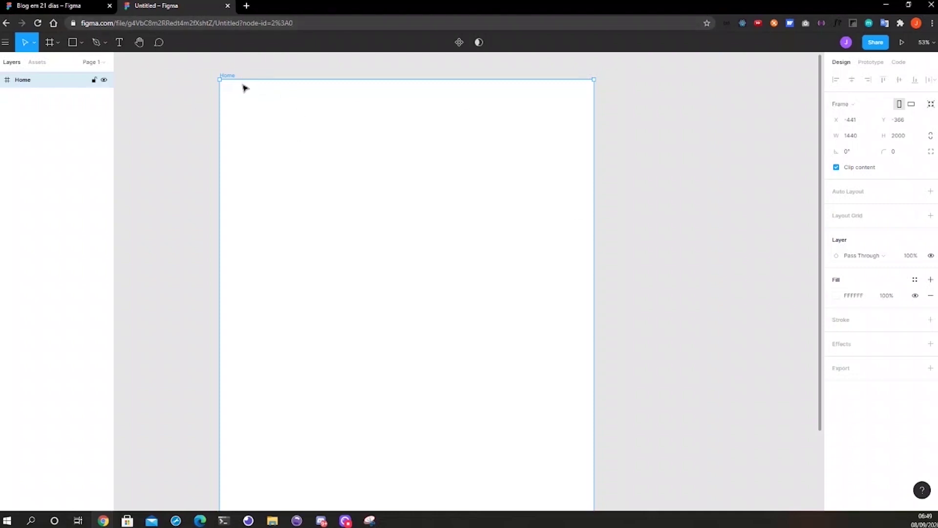
pyautogui.click(853, 216)
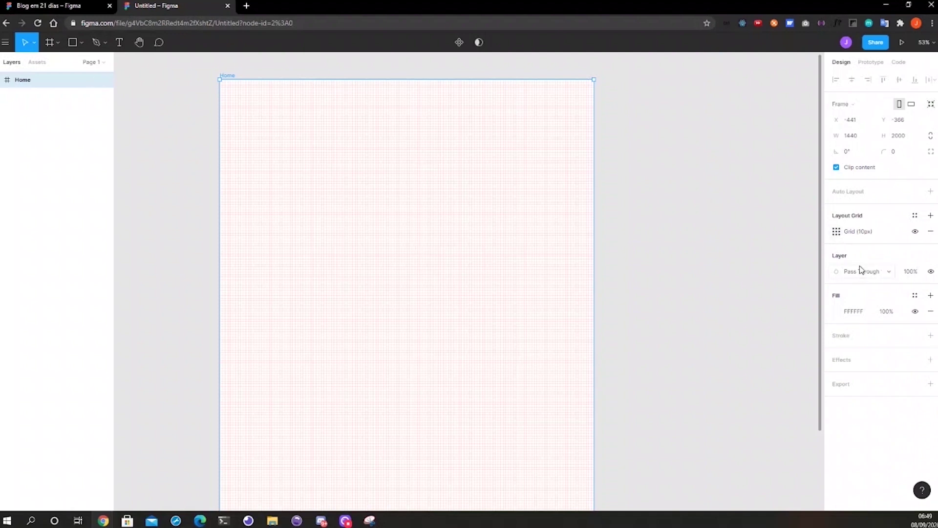
pyautogui.click(836, 234)
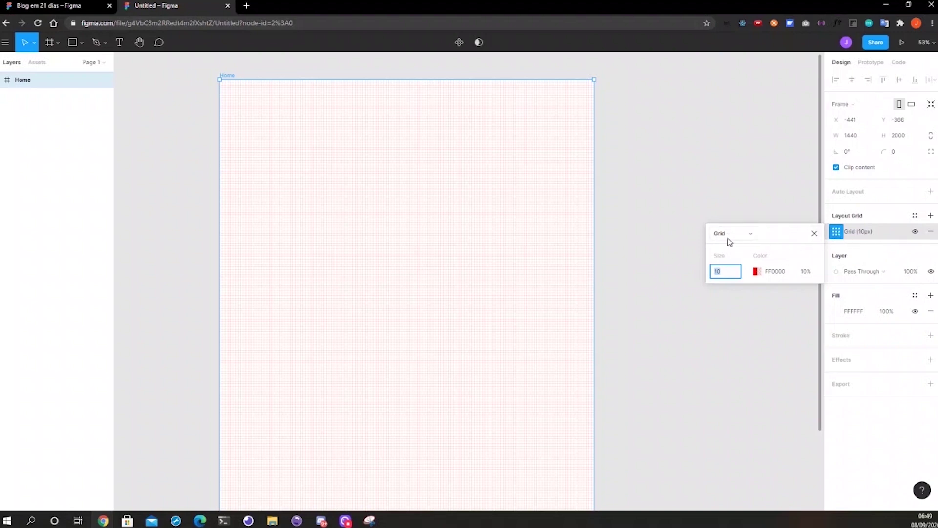
pyautogui.click(752, 234)
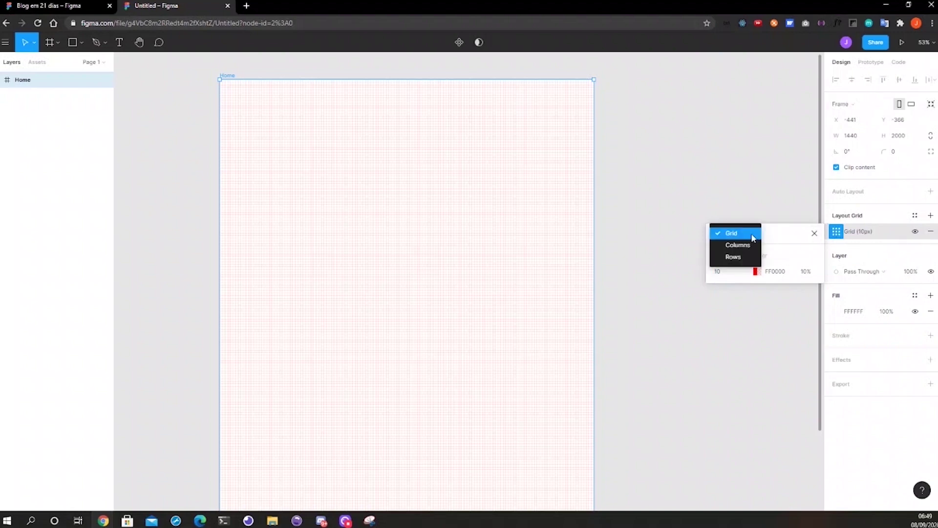
pyautogui.click(736, 246)
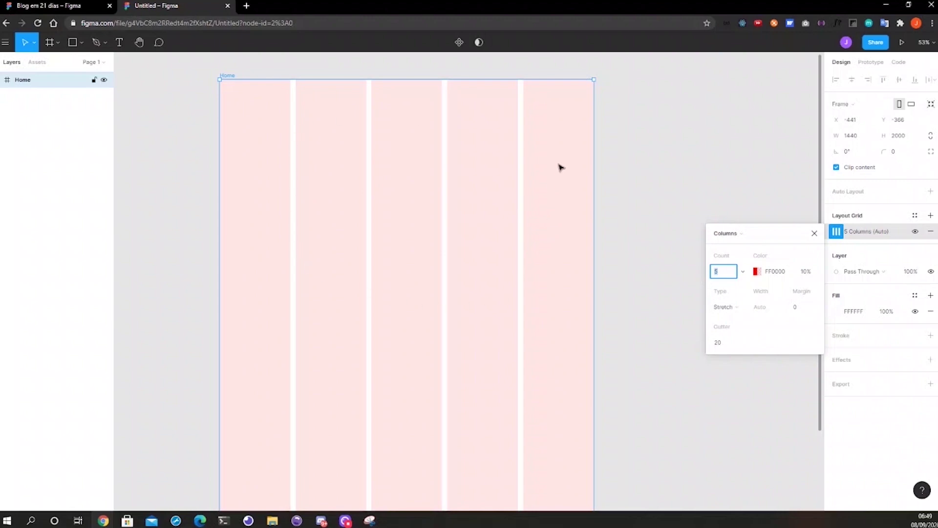
# Switch to the "Blog em 21 dias" file and open the column grid settings of its Home frame for reference
pyautogui.click(43, 8)
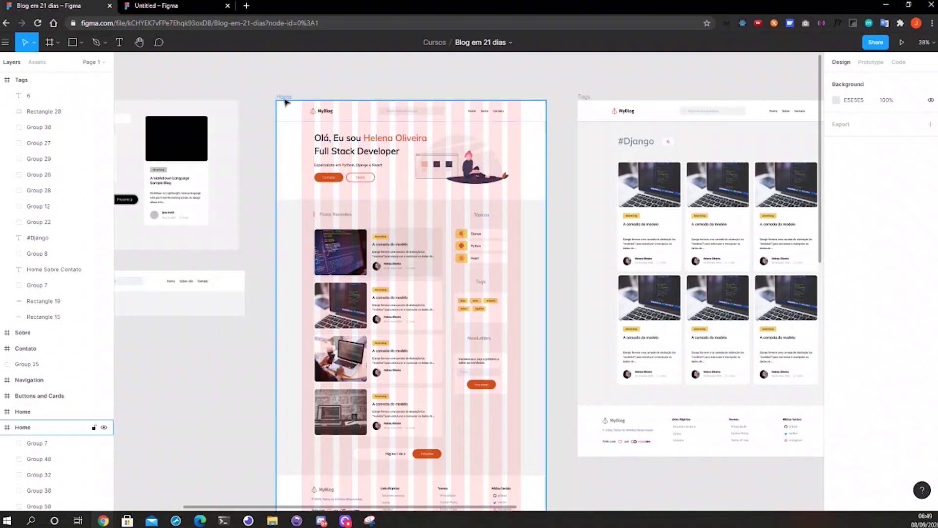
pyautogui.click(285, 101)
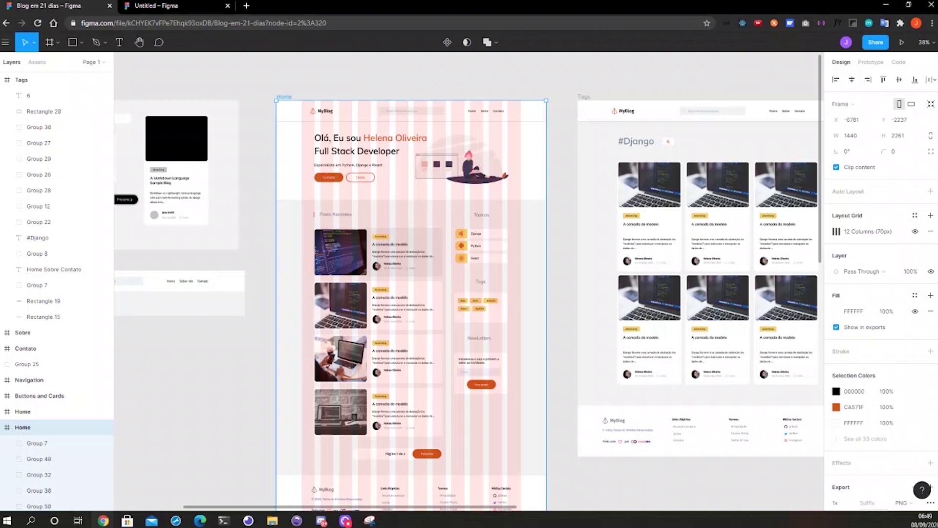
pyautogui.click(838, 232)
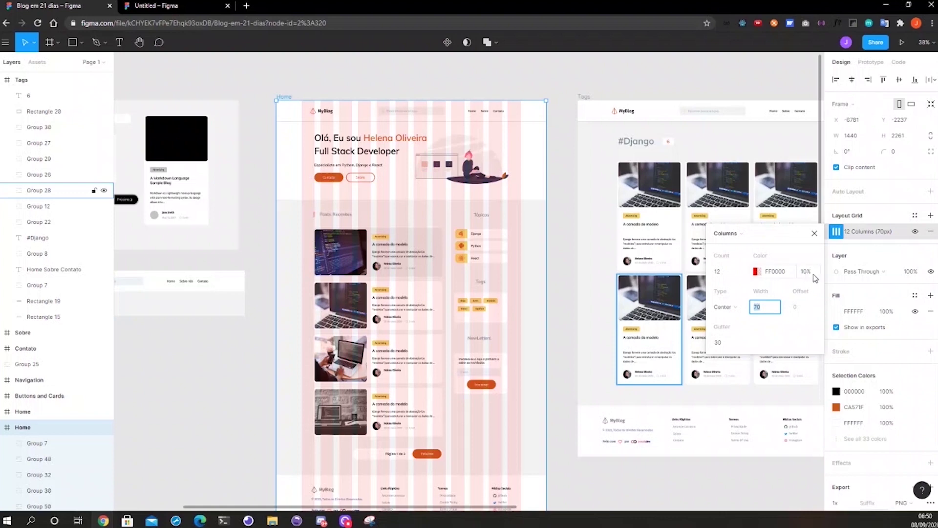
# Try the Right and Stretch types on the reference Home frame's column grid and return it to Center
pyautogui.click(733, 309)
pyautogui.click(738, 296)
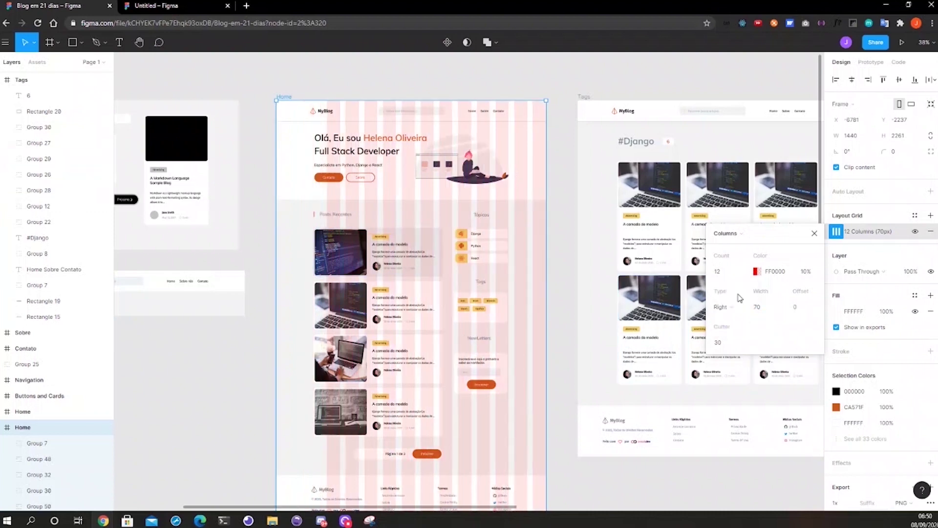
pyautogui.click(740, 309)
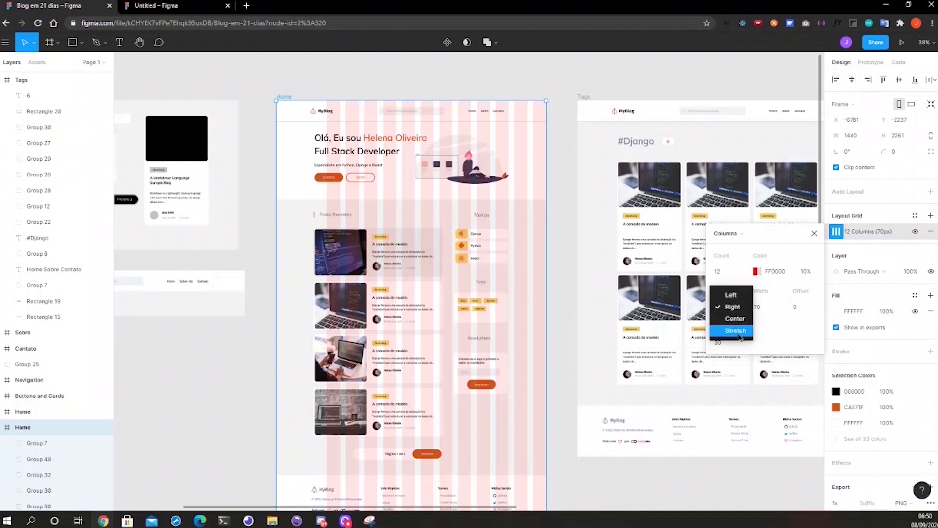
pyautogui.click(739, 337)
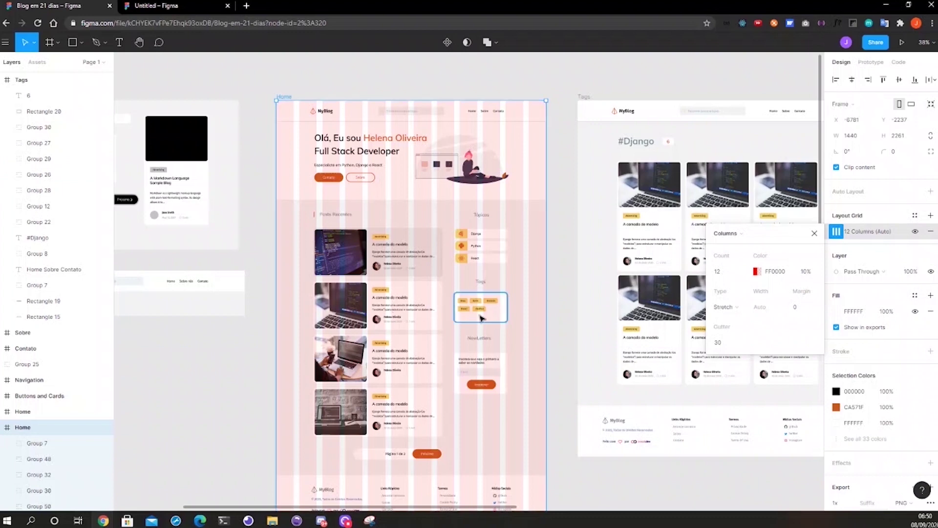
pyautogui.click(738, 308)
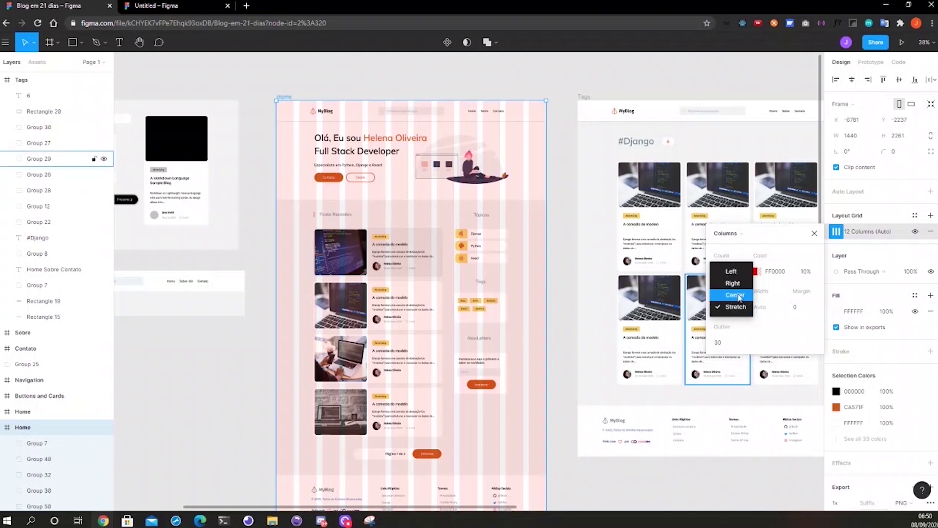
pyautogui.click(738, 296)
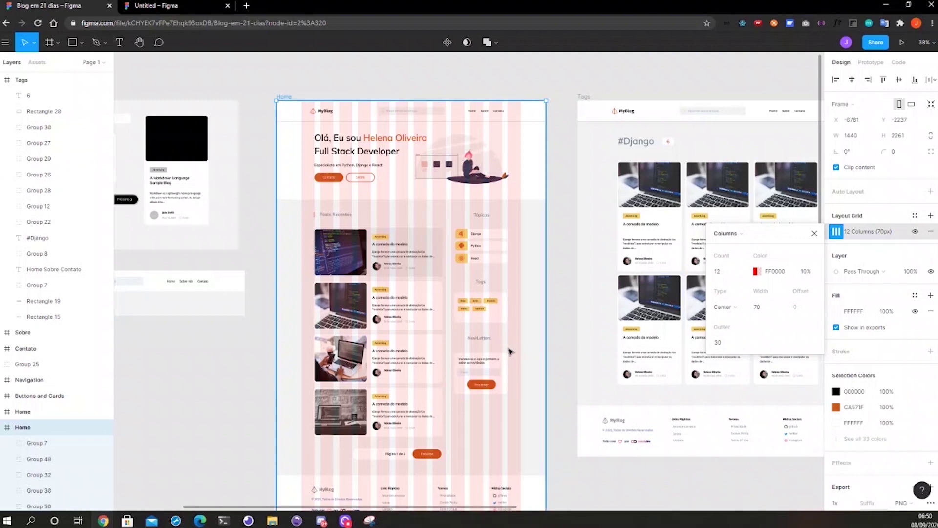
# Back in the Untitled file, set the Home frame's column grid to 12 columns of type Center
pyautogui.click(161, 6)
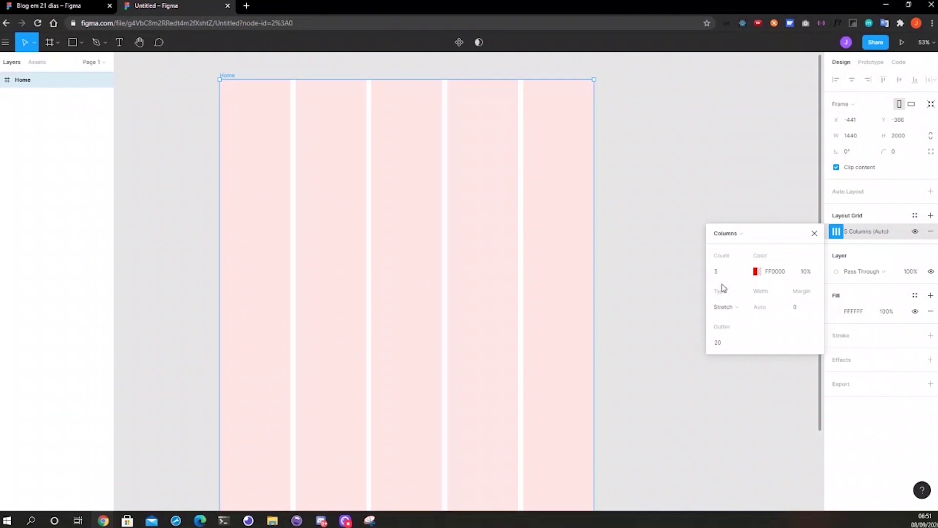
pyautogui.click(713, 272)
pyautogui.press('Return')
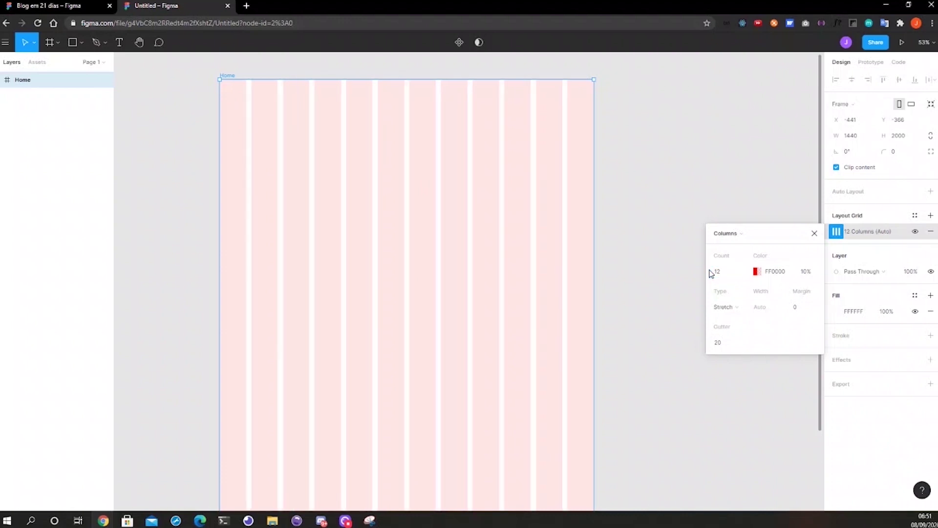
pyautogui.click(738, 307)
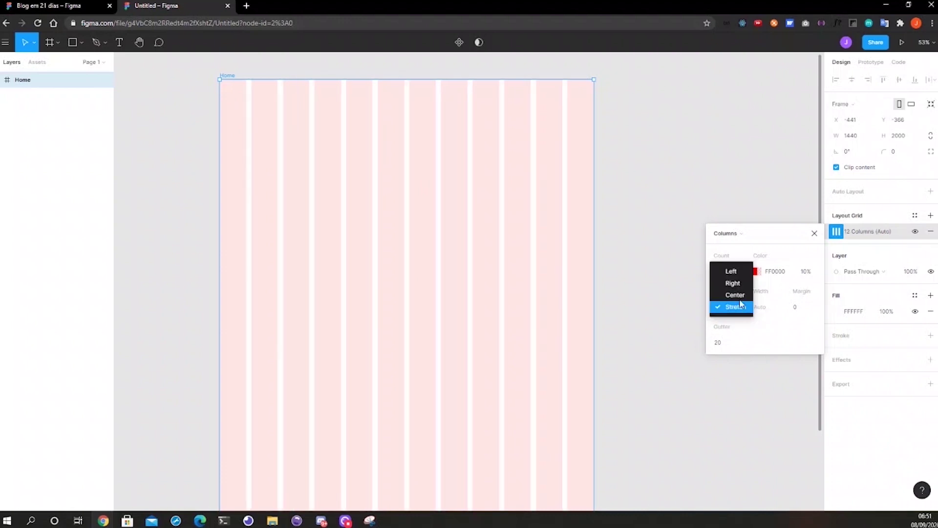
pyautogui.click(735, 294)
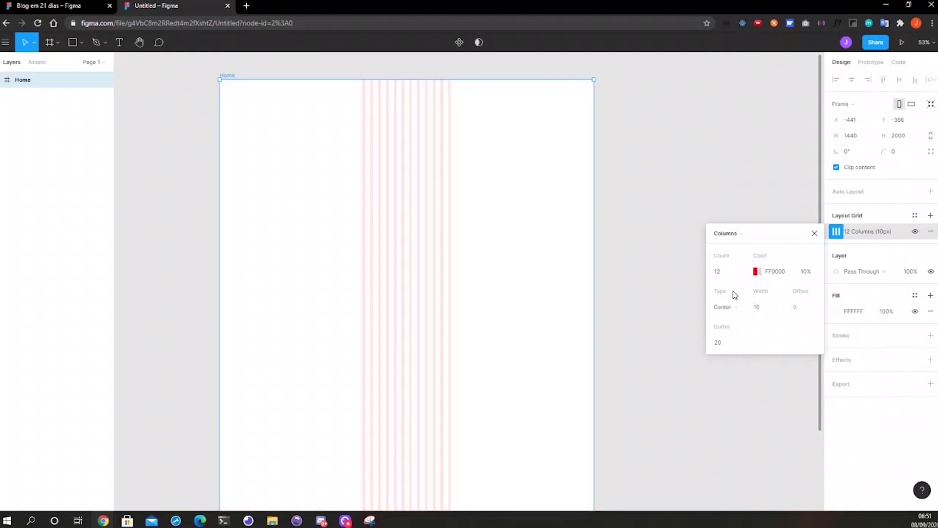
# Set the Home grid's column width to 70 and its gutter to 30
pyautogui.click(754, 308)
pyautogui.write('70')
pyautogui.press('Return')
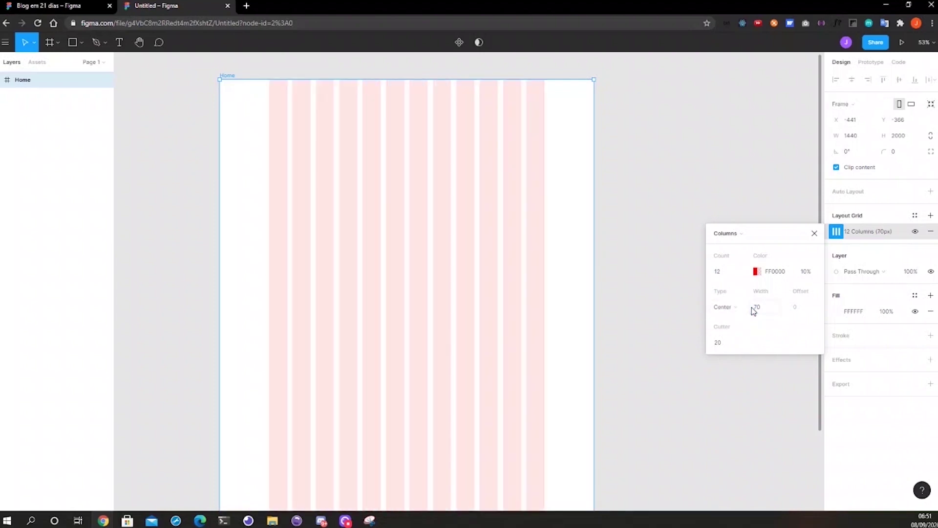
pyautogui.click(718, 343)
pyautogui.write('30')
pyautogui.press('Return')
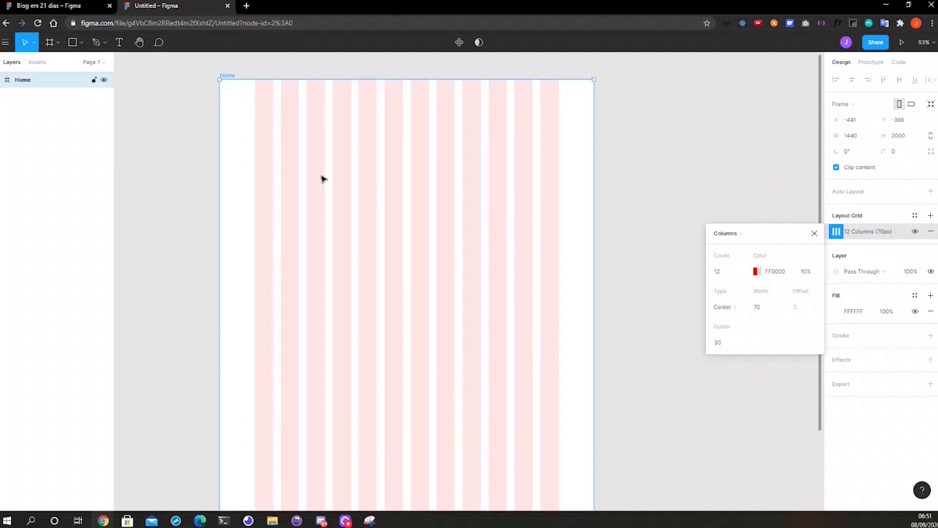
pyautogui.scroll(-5, 496, 265)
pyautogui.scroll(6, 496, 265)
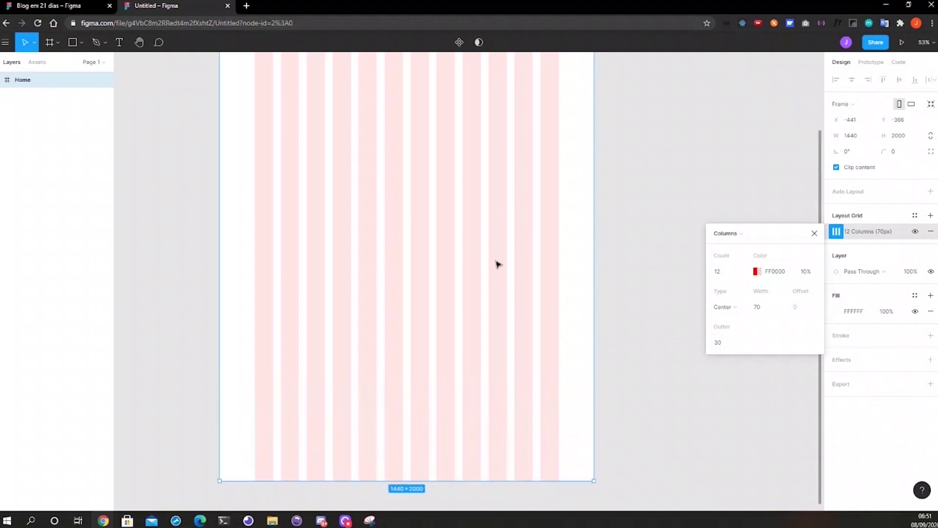
pyautogui.scroll(-1, 496, 264)
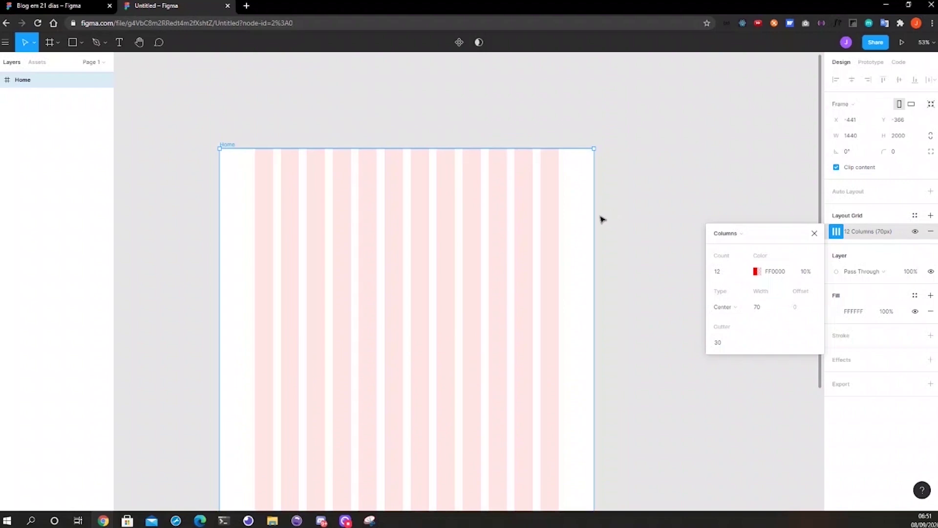
# Resize the Home frame freehand by its right edge to widths of about 1427, 874 and 1446 px to test the centred columns
pyautogui.moveTo(594, 214); pyautogui.dragTo(591, 246)
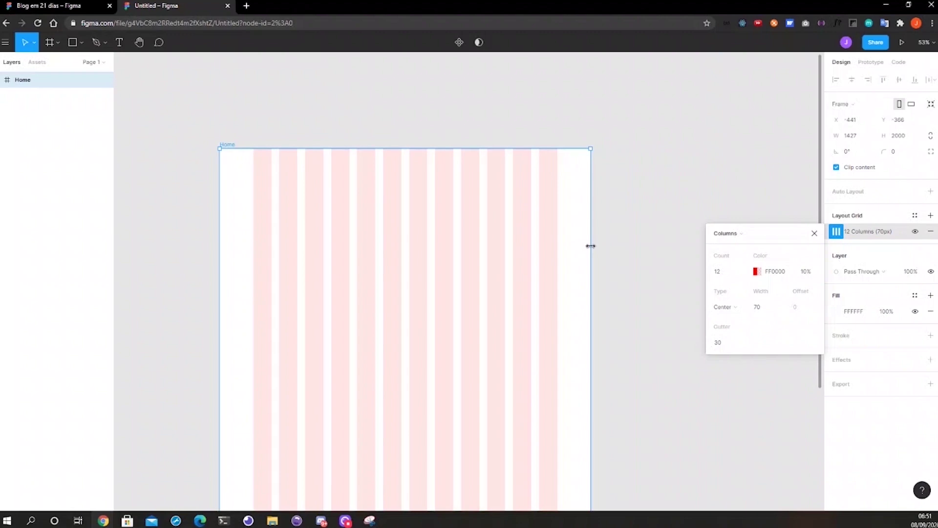
pyautogui.scroll(-5, 590, 245)
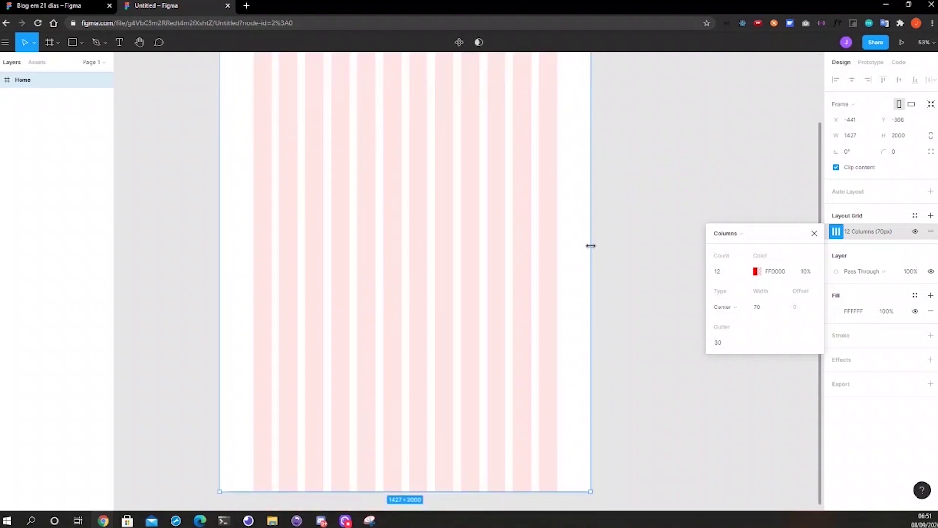
pyautogui.scroll(1, 590, 245)
pyautogui.scroll(3, 591, 246)
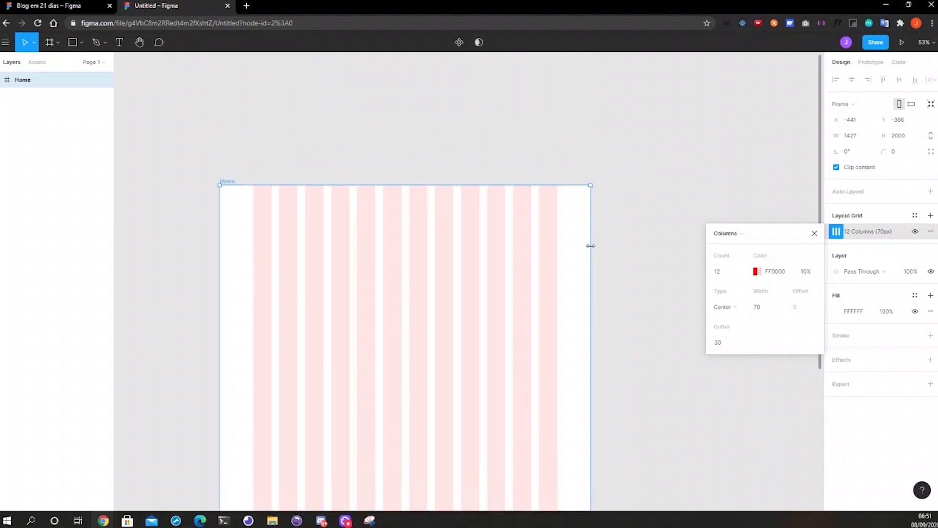
pyautogui.moveTo(590, 246); pyautogui.dragTo(275, 257)
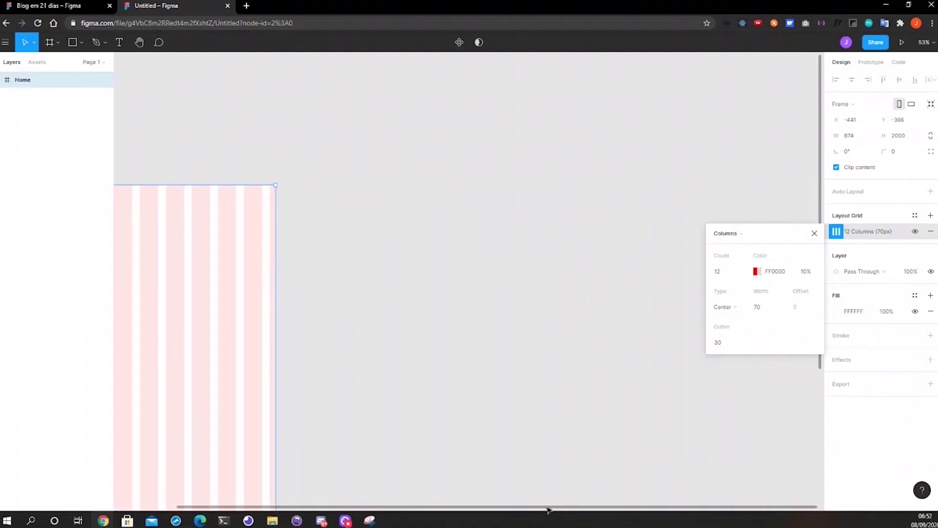
pyautogui.moveTo(549, 507); pyautogui.dragTo(319, 483)
pyautogui.hscroll(2, 318, 483)
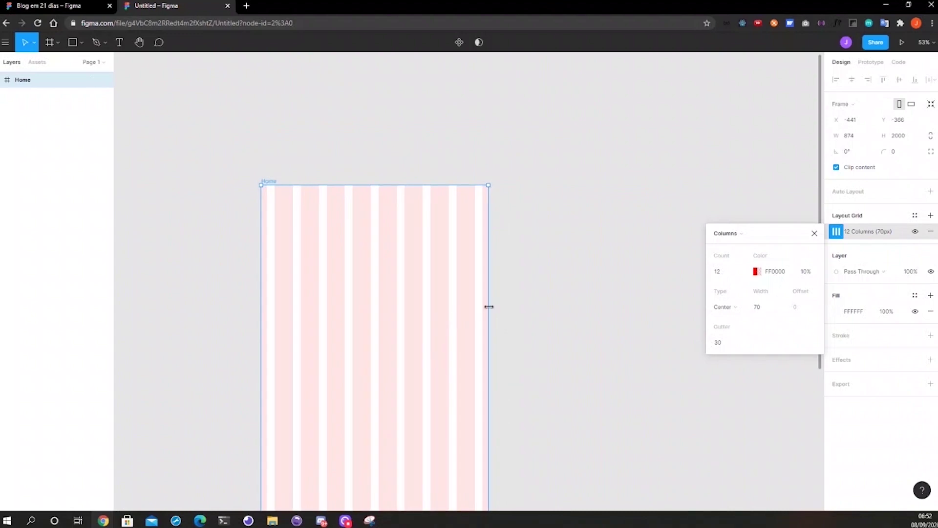
pyautogui.moveTo(489, 307); pyautogui.dragTo(640, 309)
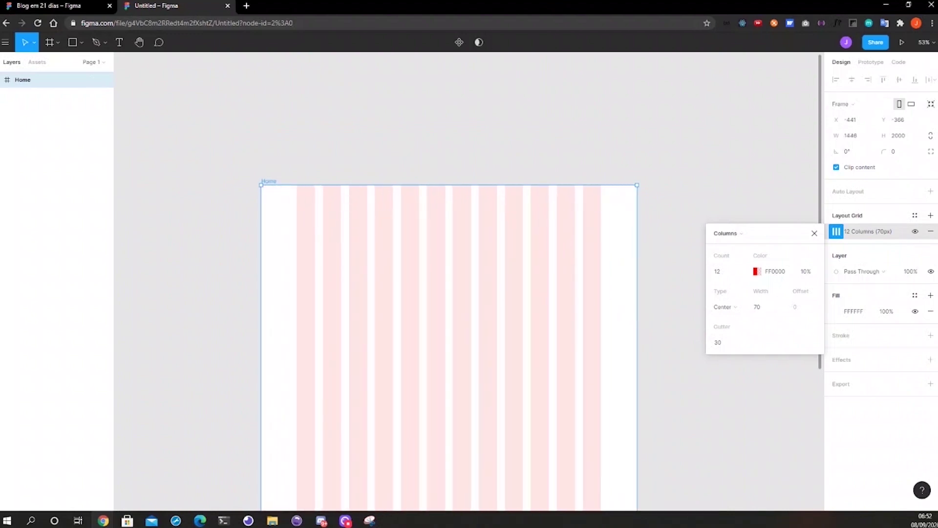
# Set the Home frame's width to exactly 1440 px
pyautogui.click(852, 137)
pyautogui.write('14')
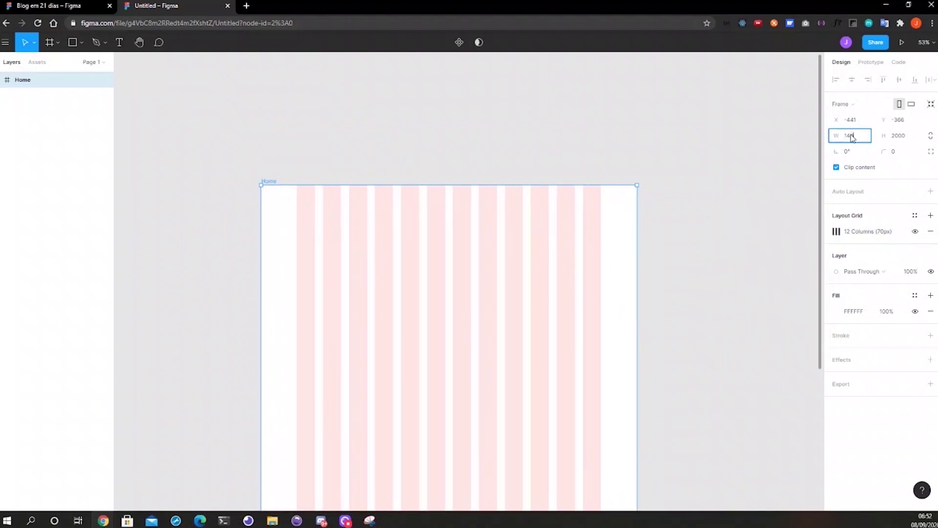
pyautogui.write('40')
pyautogui.press('Return')
pyautogui.scroll(-5, 443, 200)
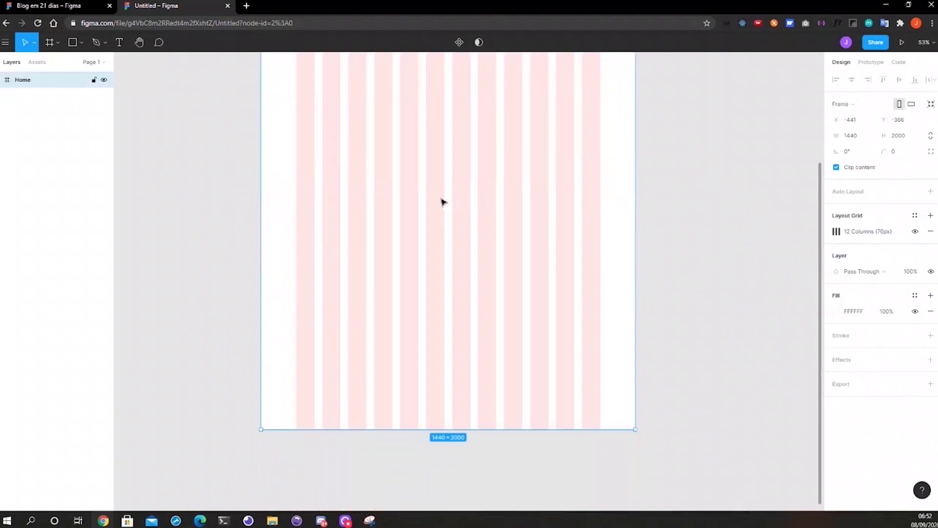
pyautogui.scroll(1, 442, 201)
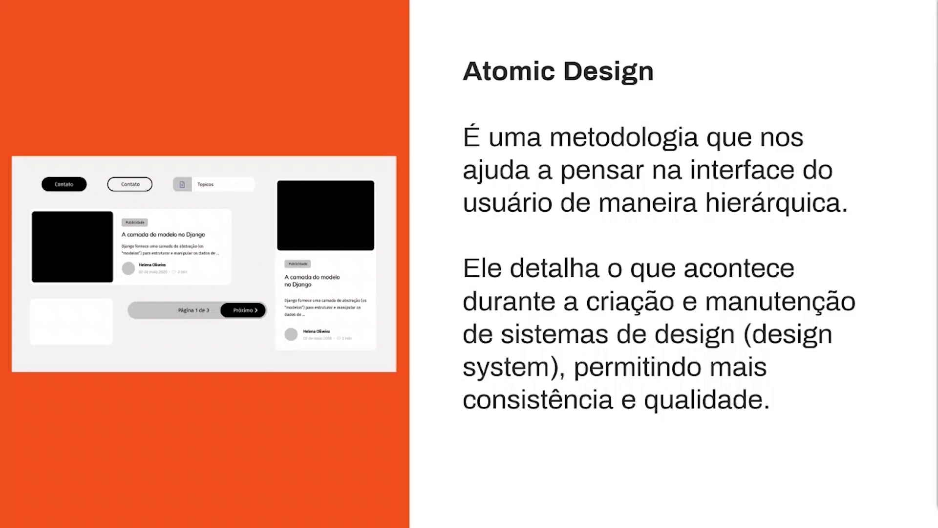
pyautogui.press('Right')
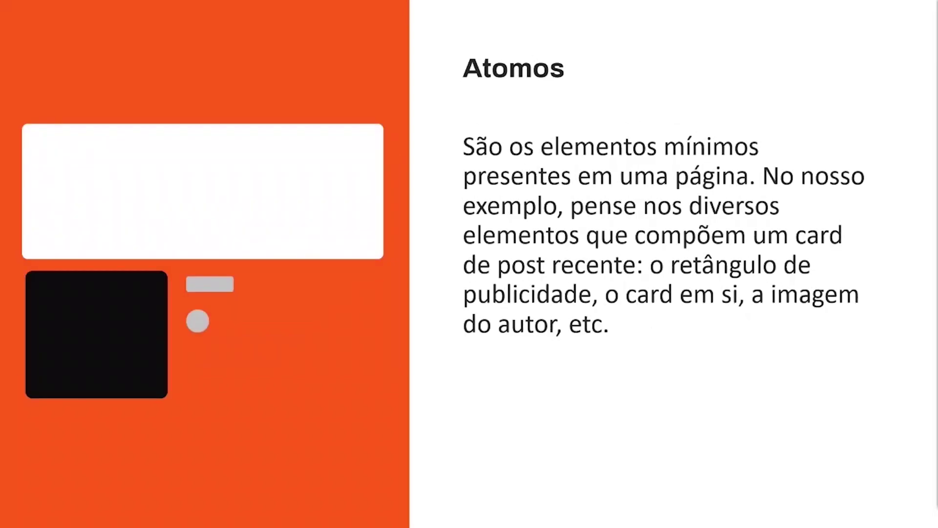